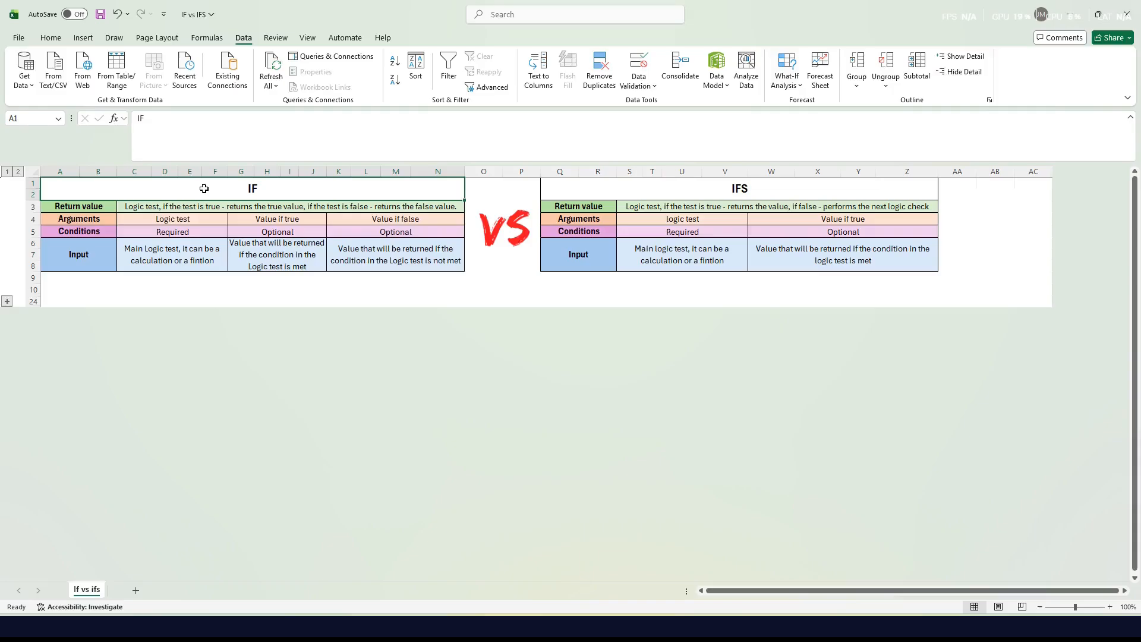
- Expand the collapsed rows and begin an IF formula in C15 with the logical test A15>B15
left_click(8, 302)
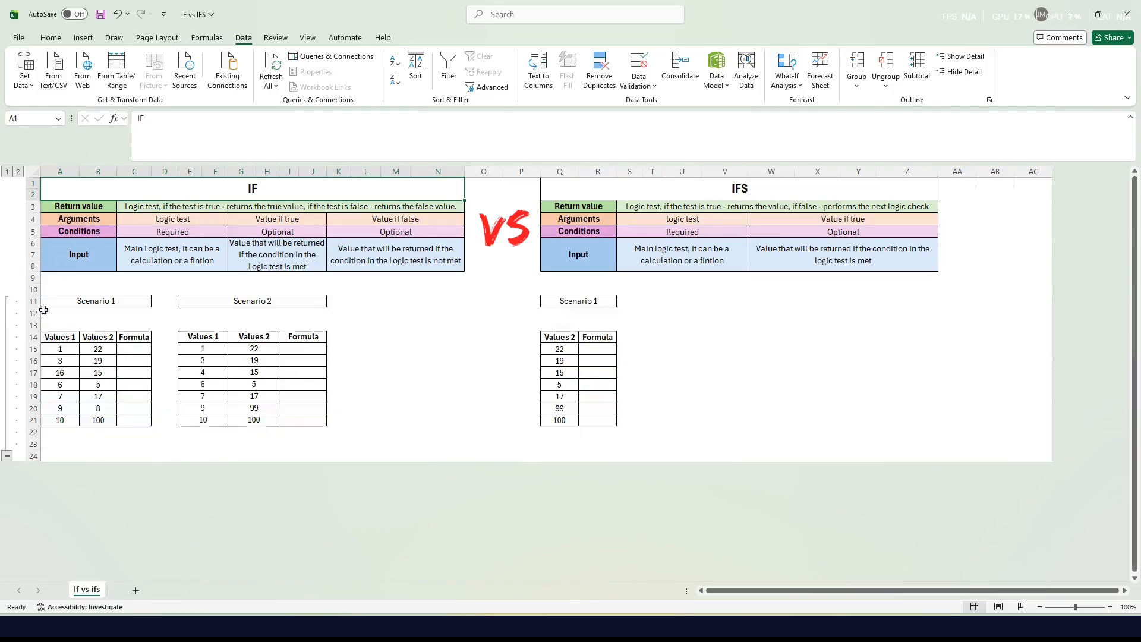
left_click(126, 349)
type("=if")
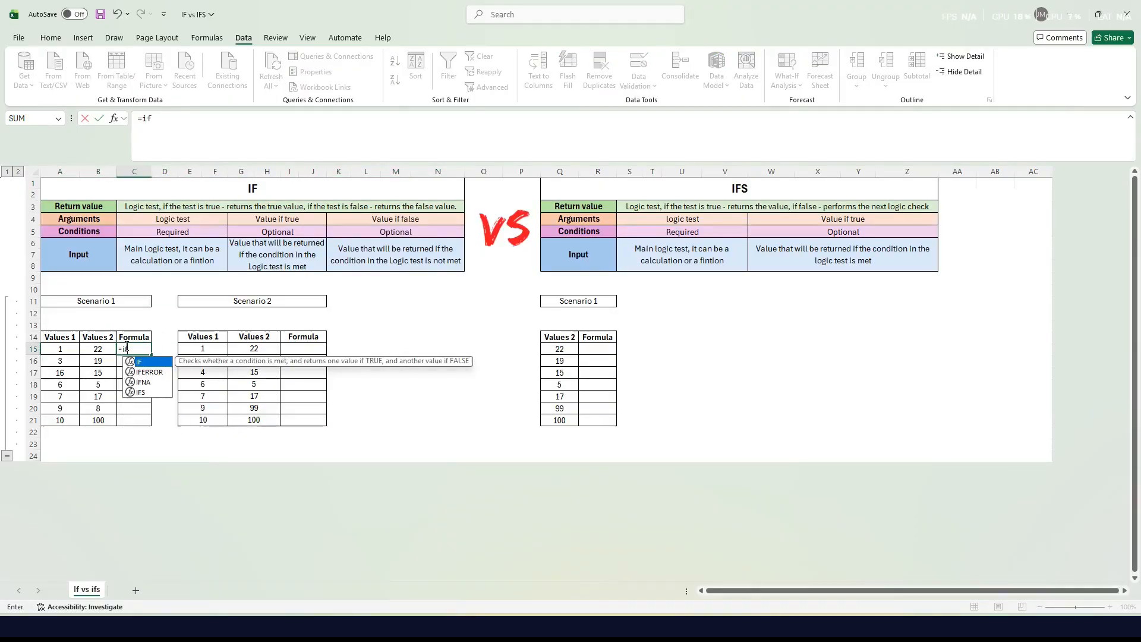
type("(")
key("Left")
key("Left")
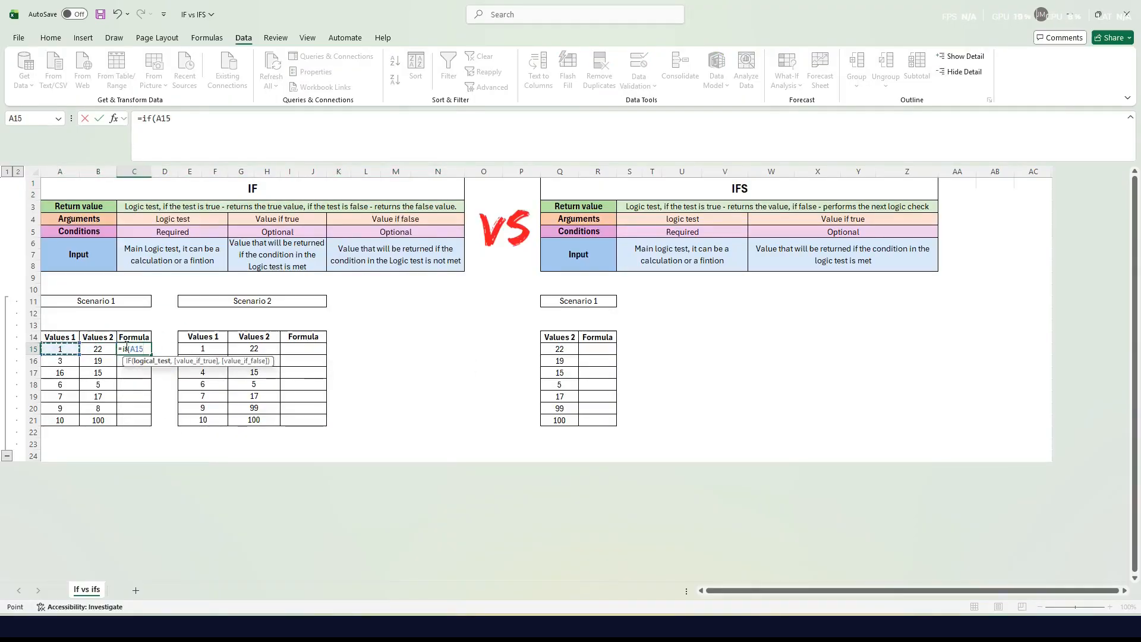
type(">")
key("Left")
type(",")
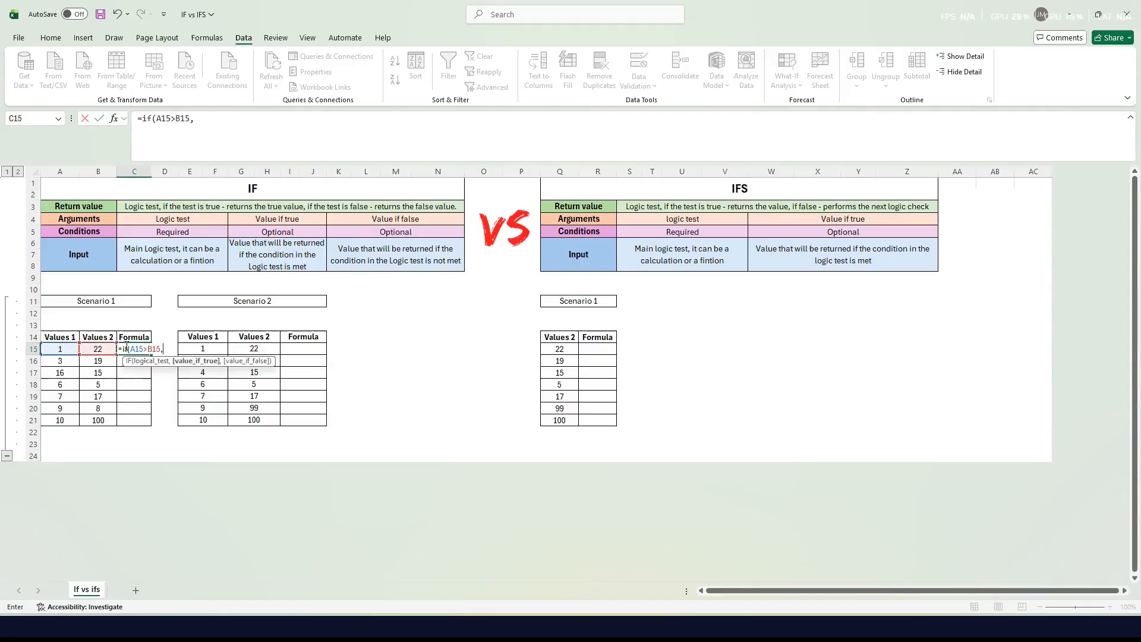
- Complete the C15 formula with true result "Value 1 is greater" and an empty false result, and fill it down to C21
type("\"Value 1 is greater\"")
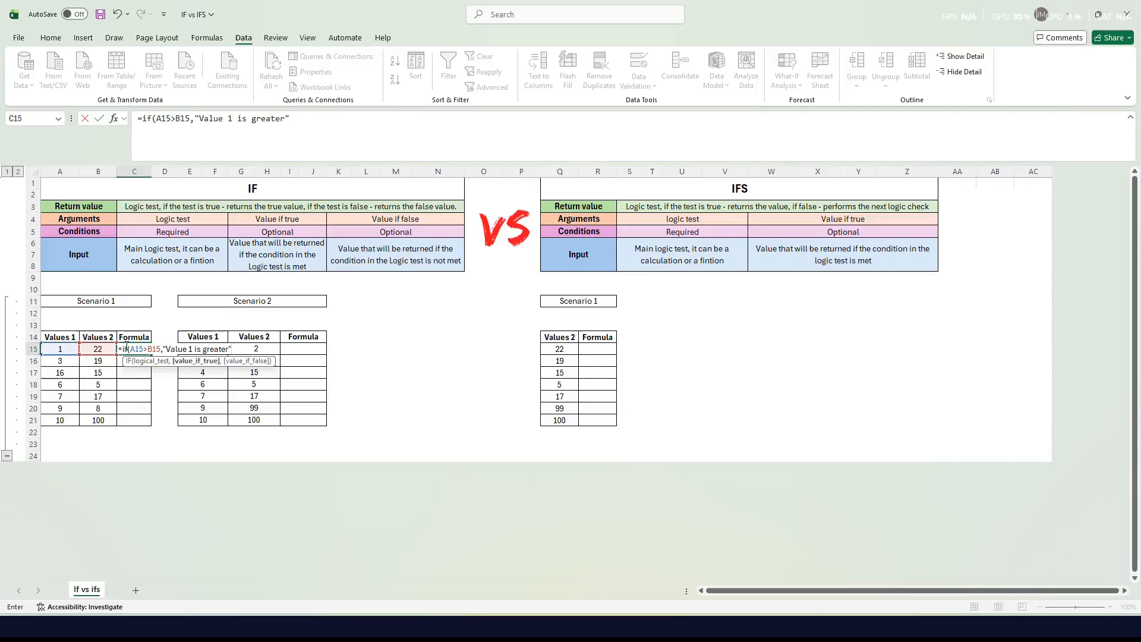
type(",")
key("Return")
left_click(125, 346)
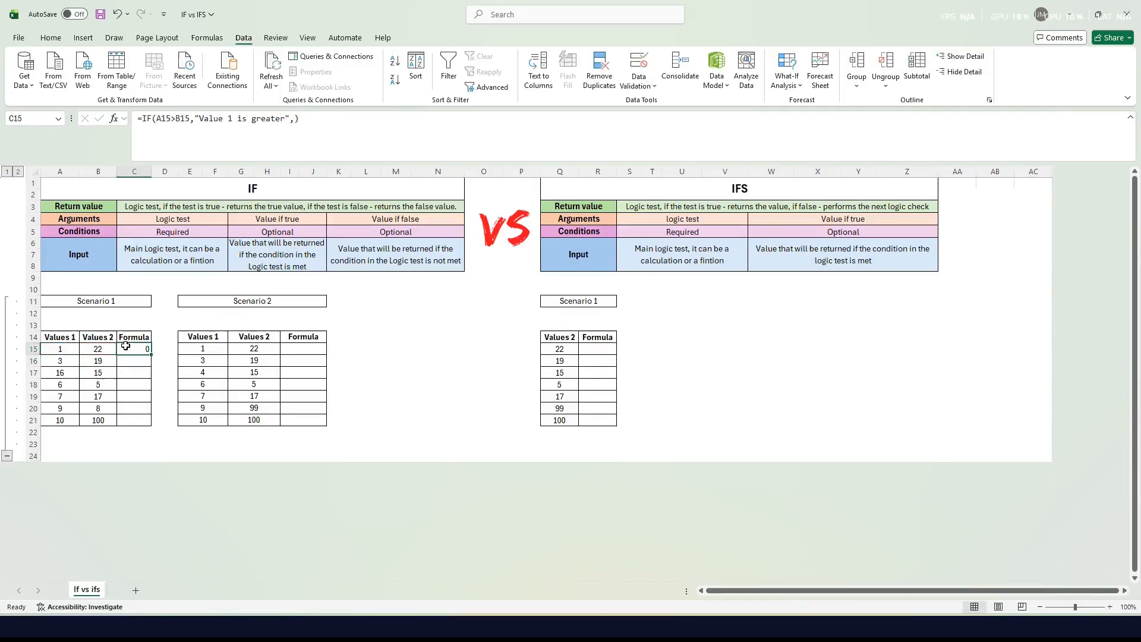
left_click_drag(151, 355, 144, 425)
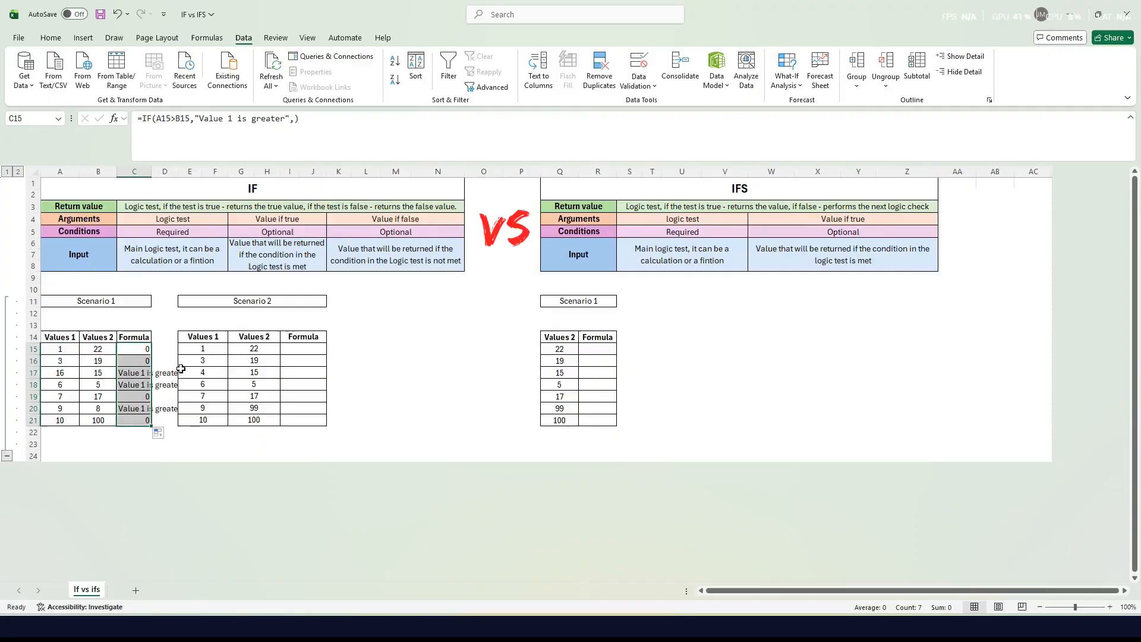
- Add "Value 2 is greater" as the false result of the IF formula in C15 and fill it down to C21
left_click(137, 348)
left_click(295, 118)
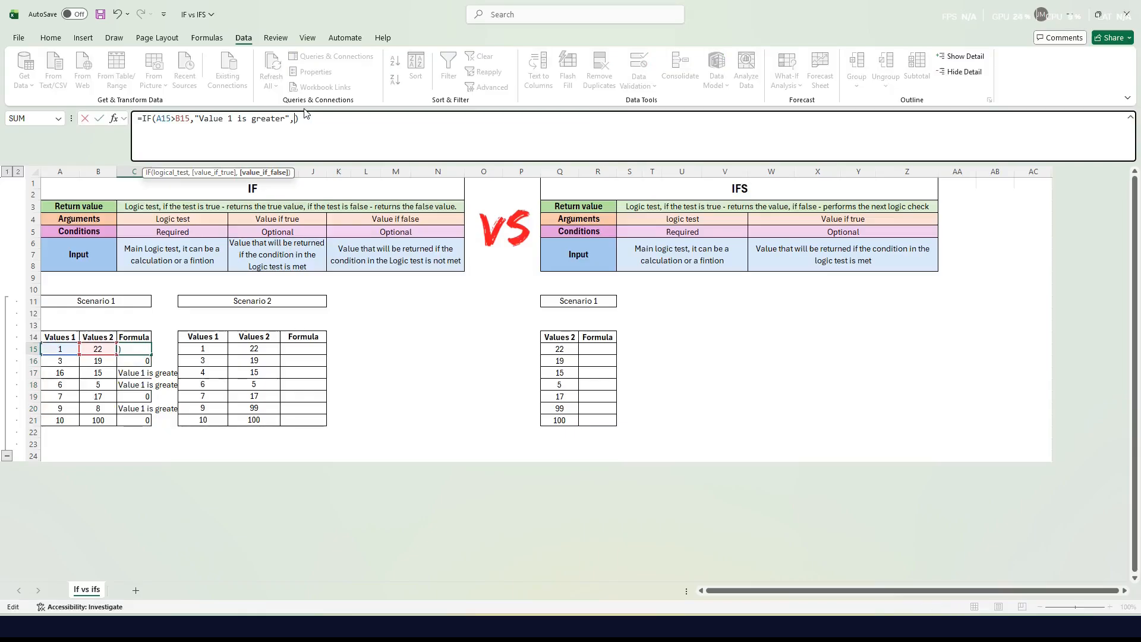
type("\"Value 2 is greater")
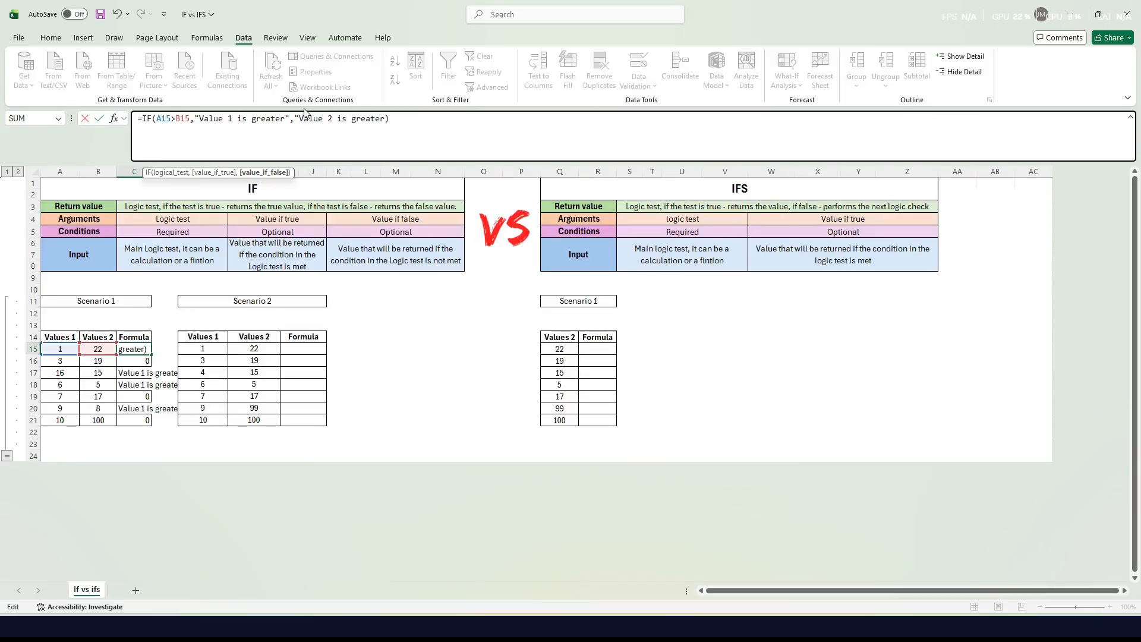
type("\"")
key("Return")
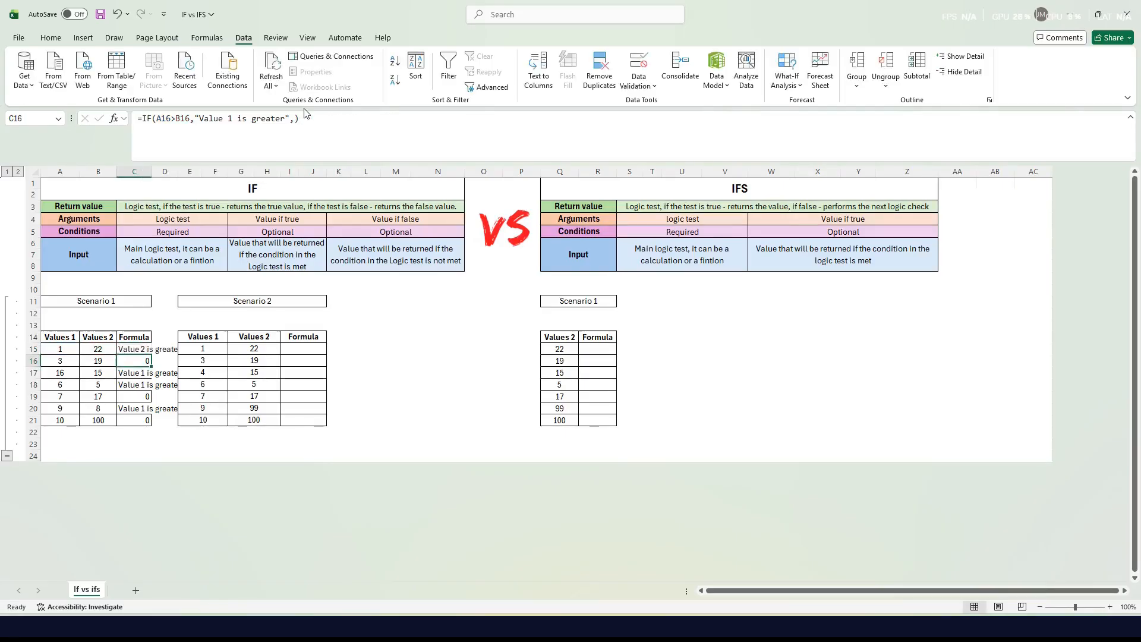
left_click(135, 349)
double_click(152, 355)
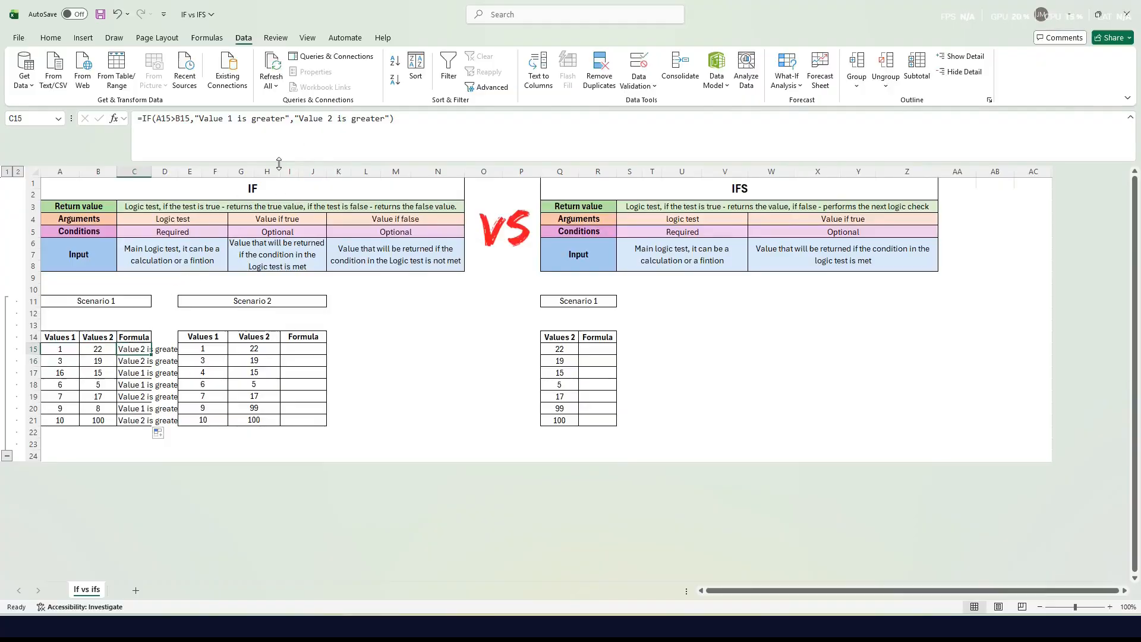
- Change the C15 formula's results to A15*2 if true and B15*2 if false, and fill it down to C21
left_click_drag(290, 118, 195, 118)
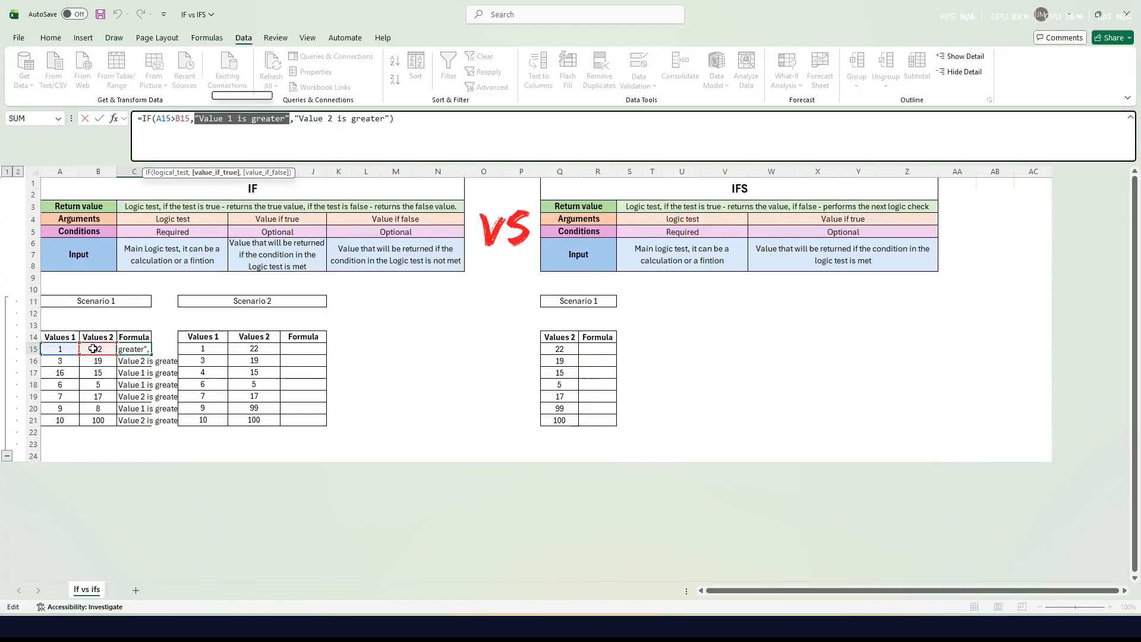
left_click(67, 349)
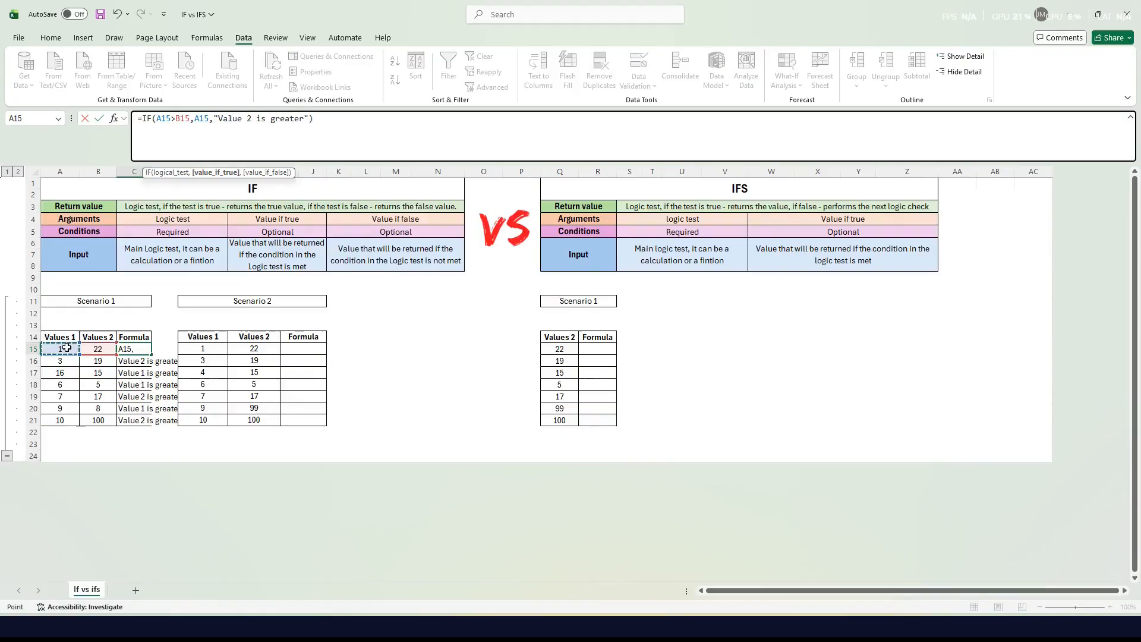
type("*2")
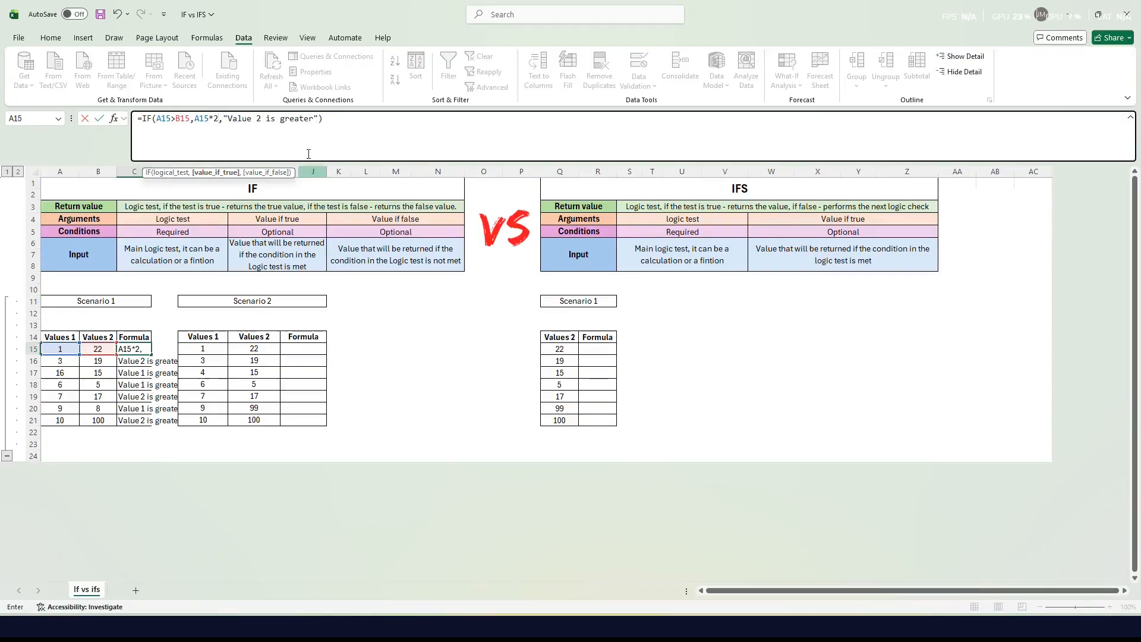
left_click_drag(320, 119, 224, 122)
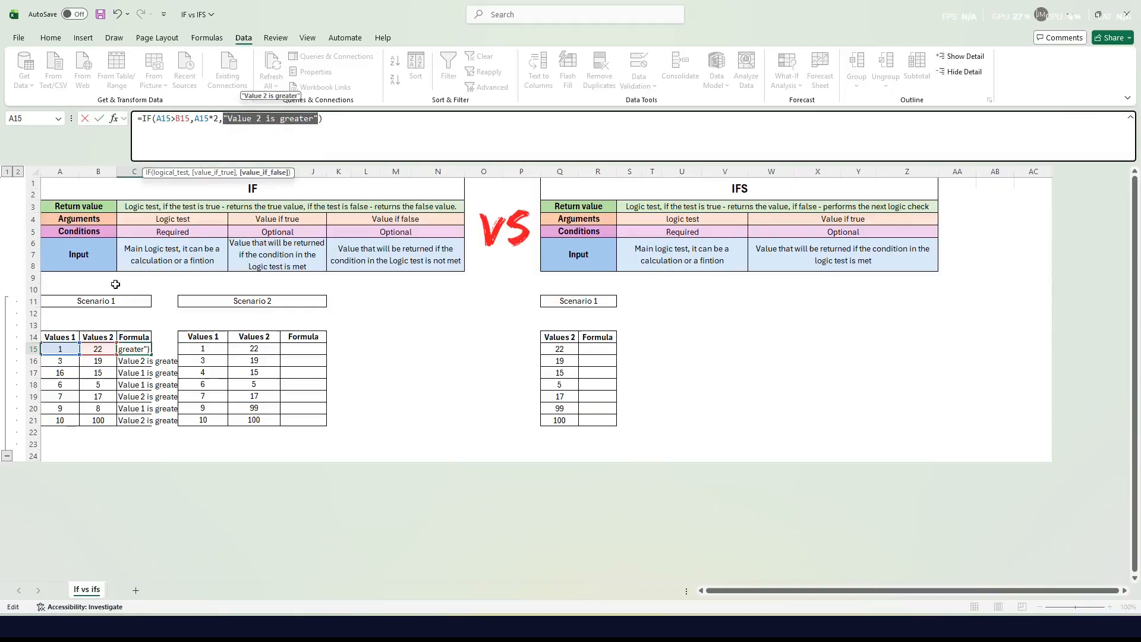
left_click(103, 351)
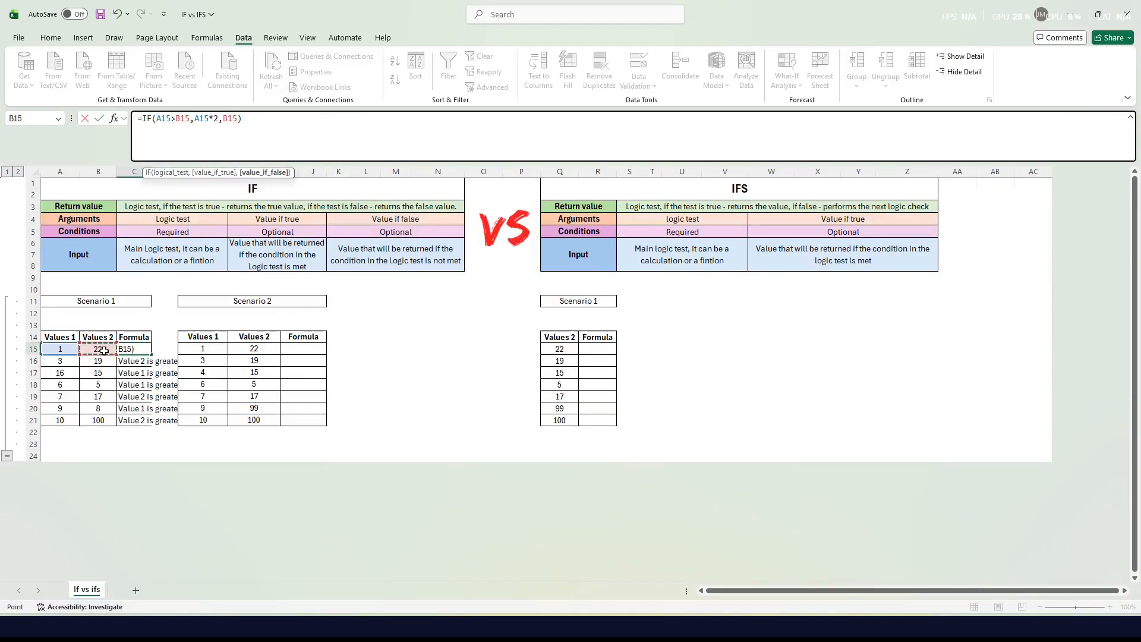
type("*2")
key("Return")
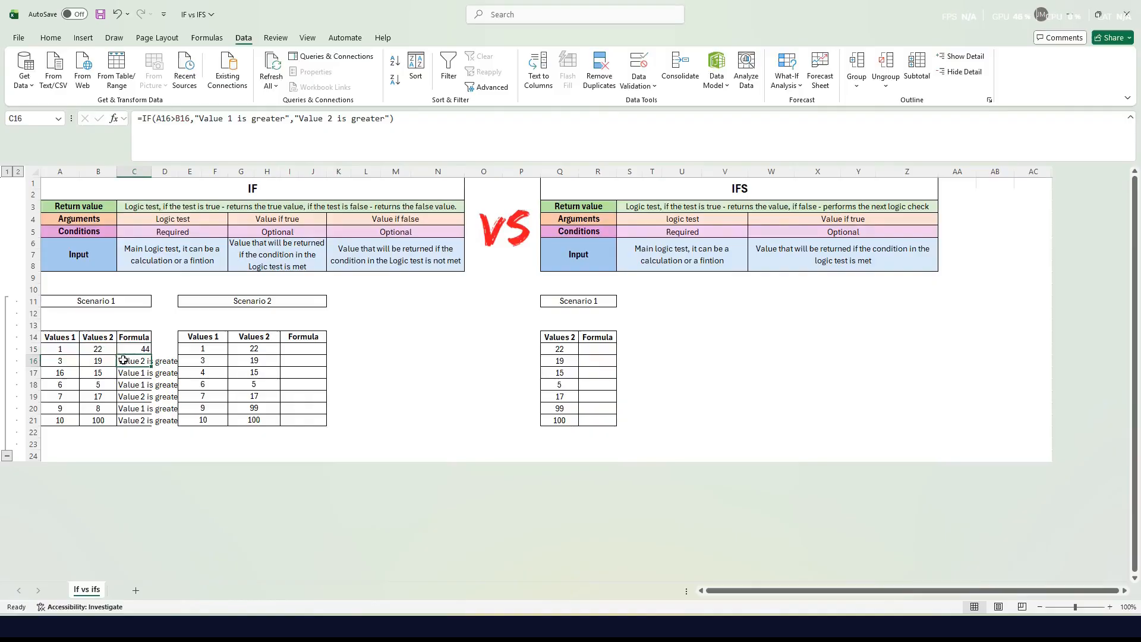
left_click(126, 350)
double_click(152, 354)
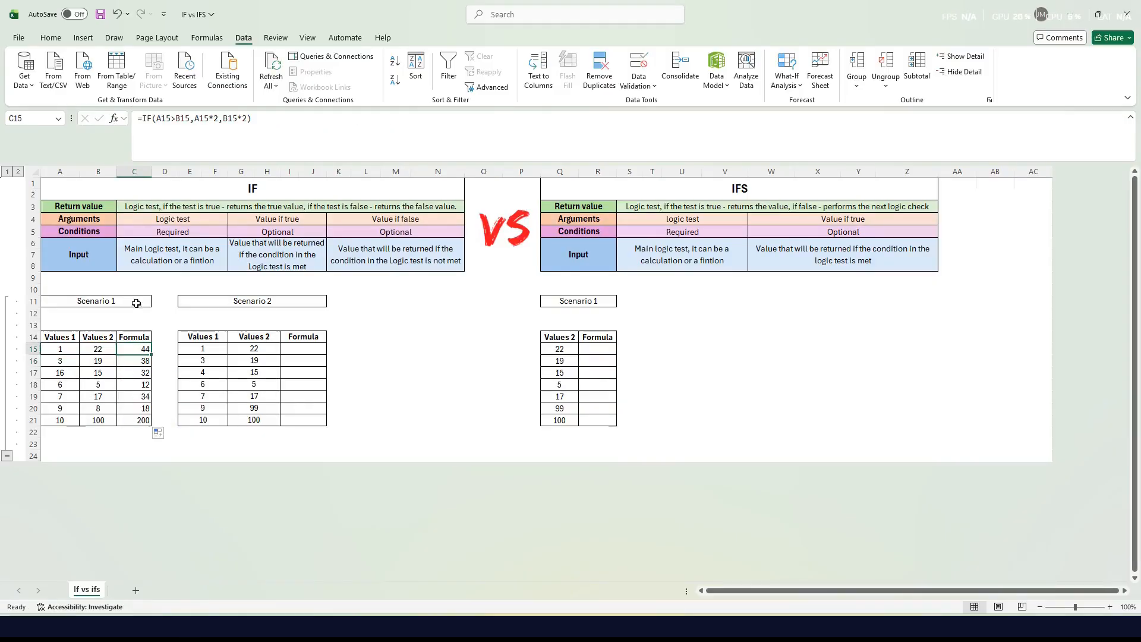
- Replace the true result in the C15 formula with MAX(A15:A21)
left_click(220, 115)
left_click_drag(220, 118, 194, 118)
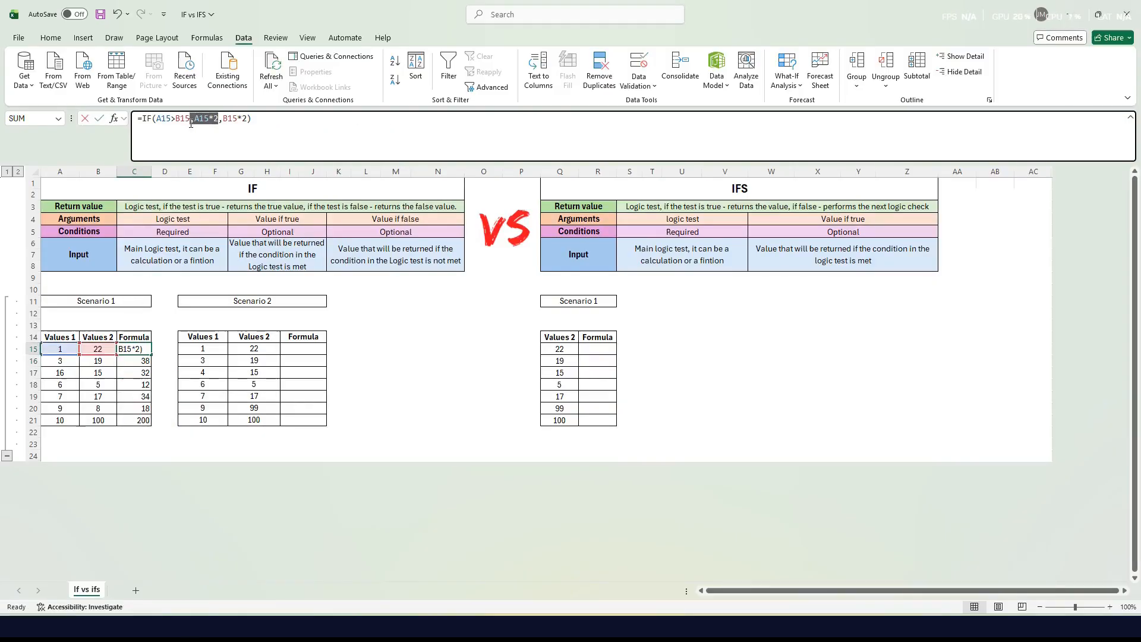
type("MAX")
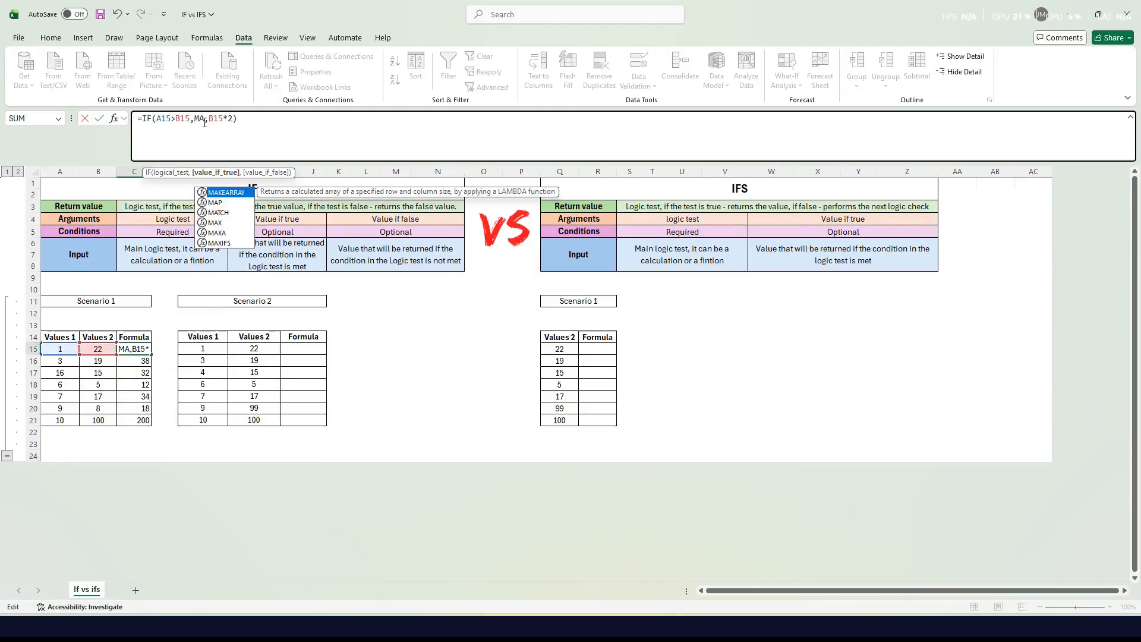
type("(")
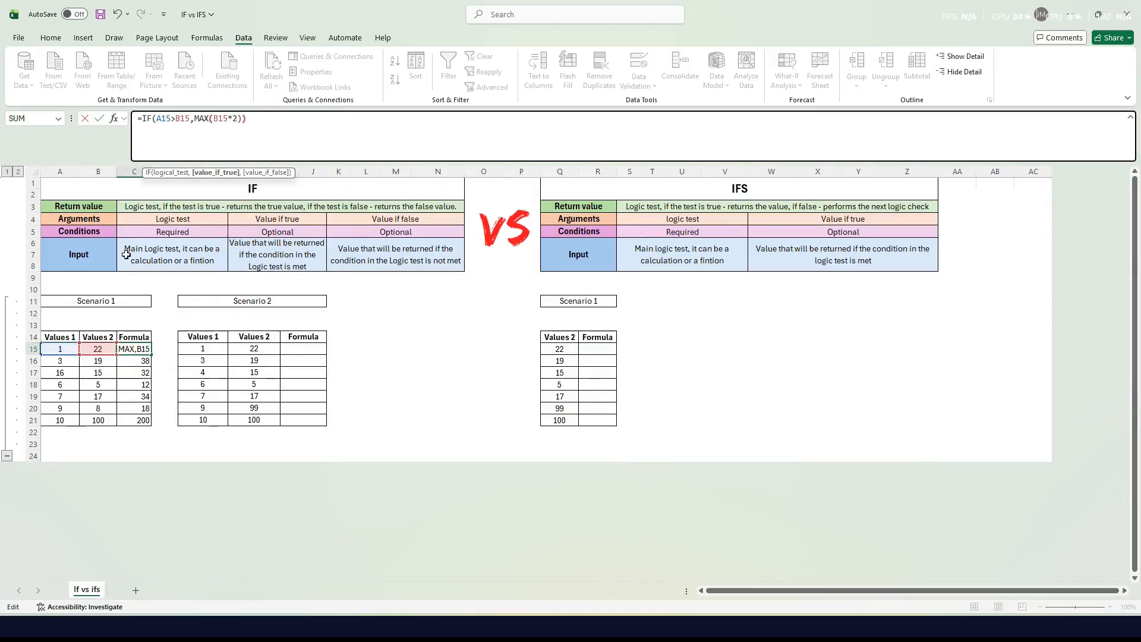
left_click(59, 348)
type(",")
left_click_drag(59, 348, 59, 420)
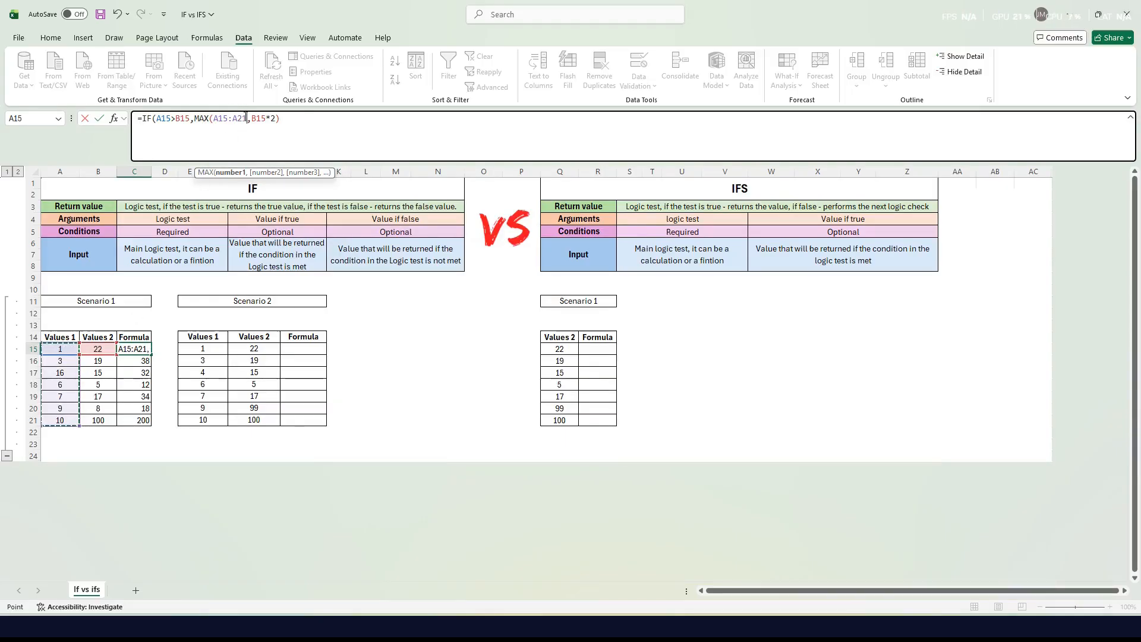
type(")")
- Make the MAX range in C15's true result absolute as $A$15:$A$21
left_click(232, 118)
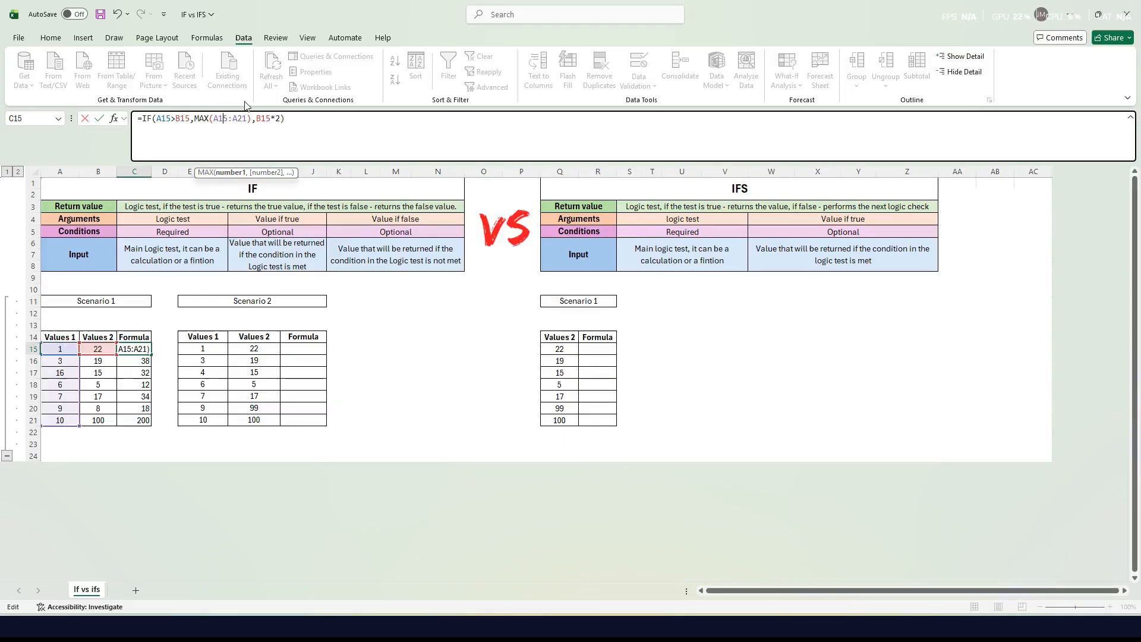
key("F4")
left_click(252, 119)
key("F4")
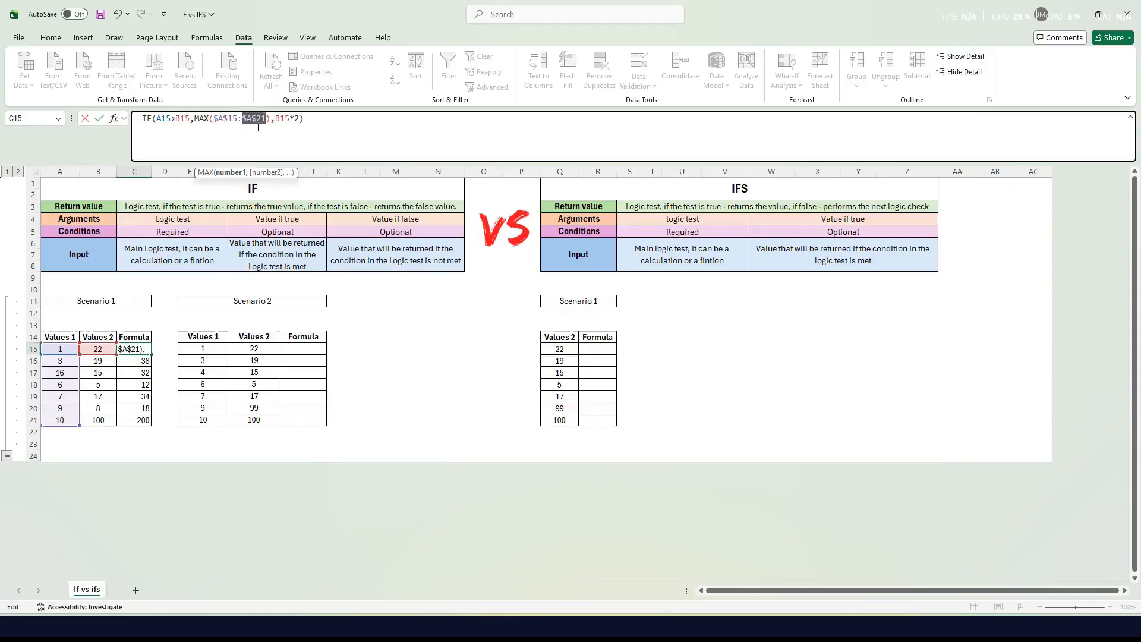
- Replace the false result in the C15 formula with MAX(B15:B21)
left_click_drag(298, 118, 276, 118)
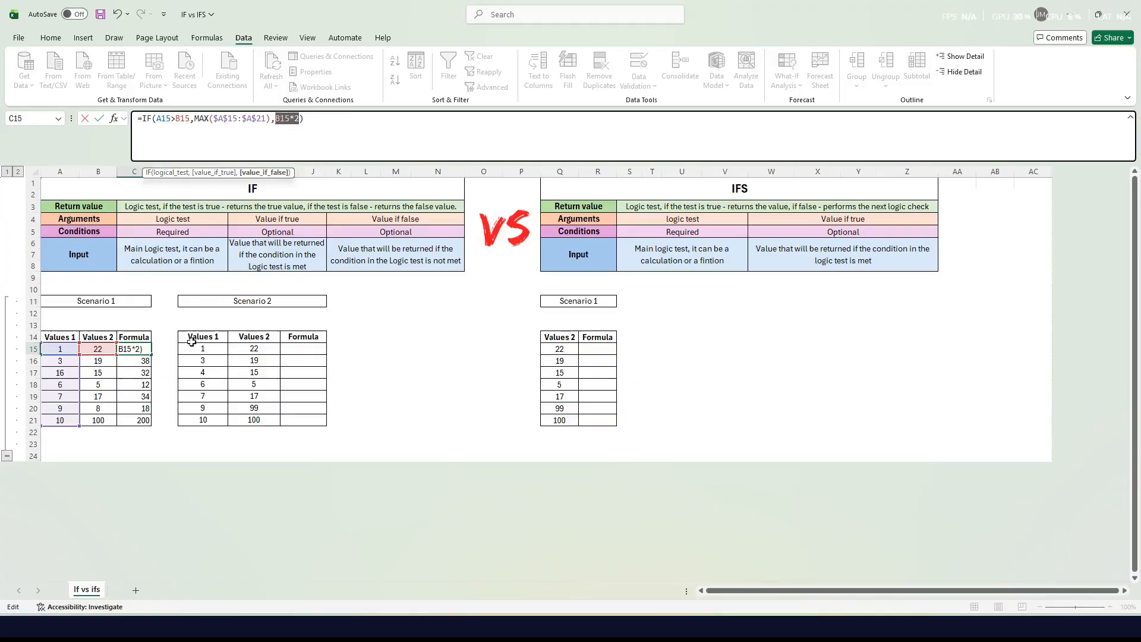
type("MAX(")
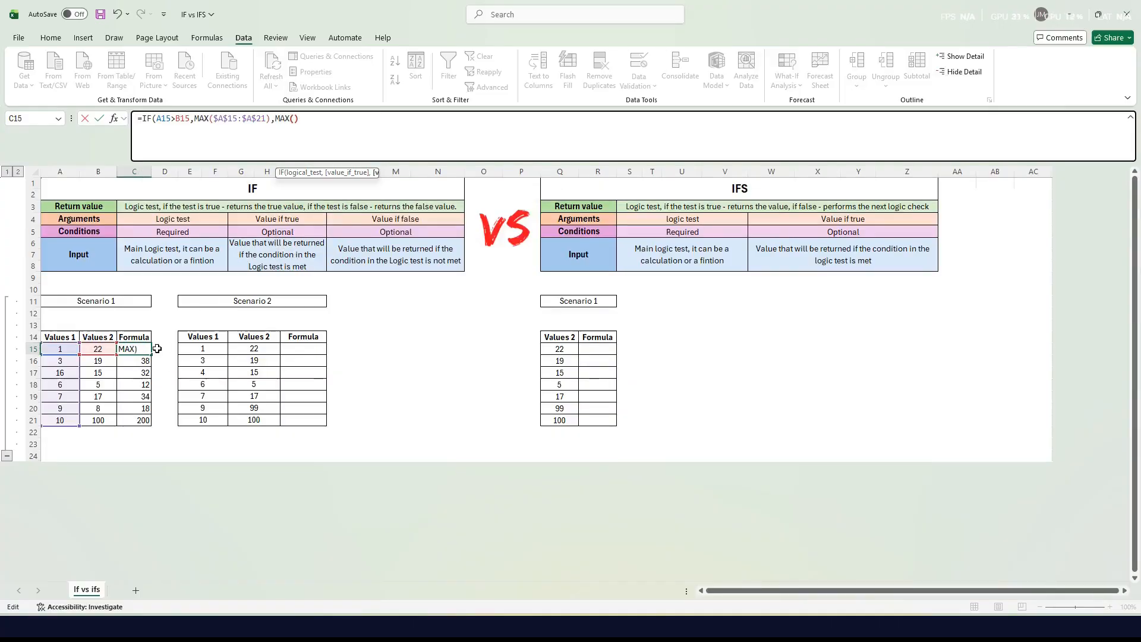
type(")")
left_click(296, 118)
left_click_drag(102, 347, 98, 421)
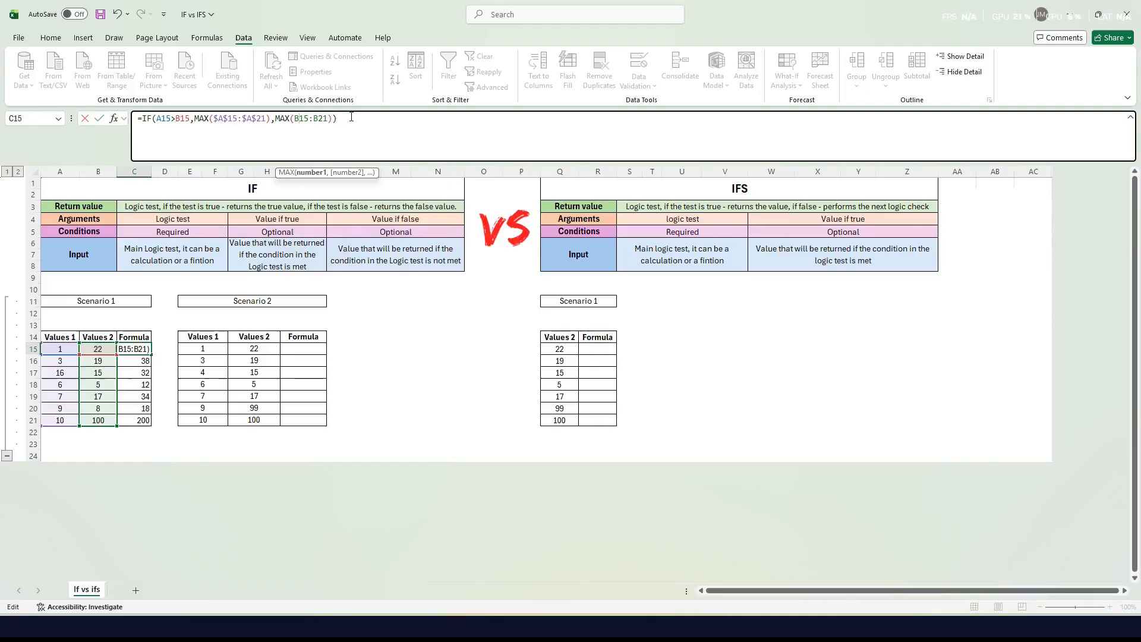
- Make the false result's MAX range absolute as $B$15:$B$21 and fill the C15 formula down to C21
double_click(310, 118)
key("F4")
double_click(327, 119)
key("F4")
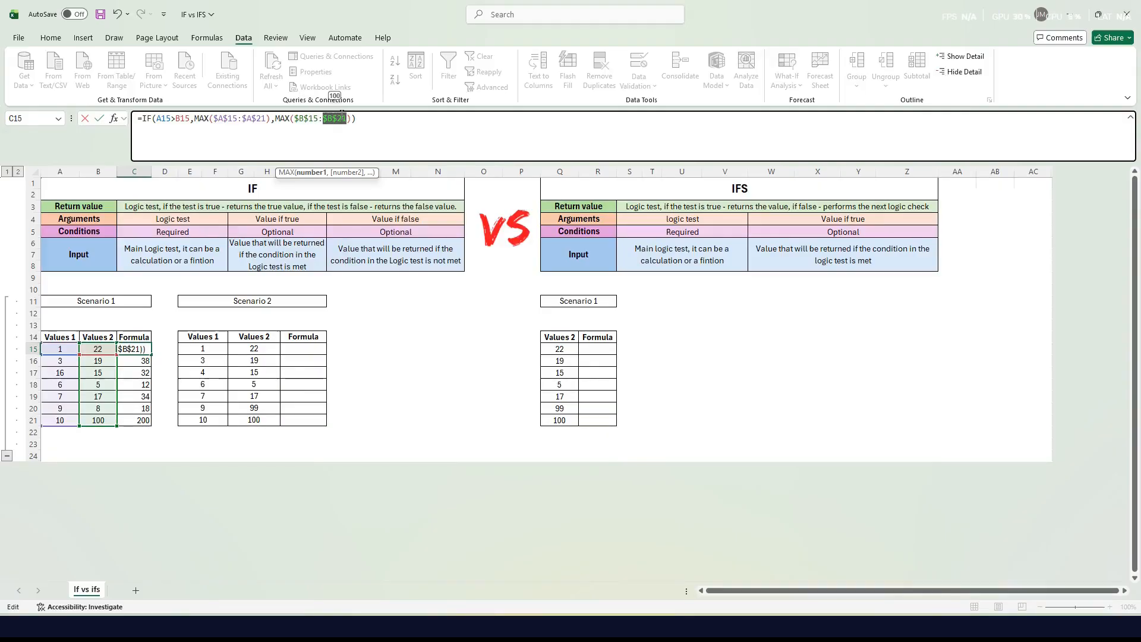
key("Return")
left_click(149, 350)
left_click_drag(150, 353, 151, 422)
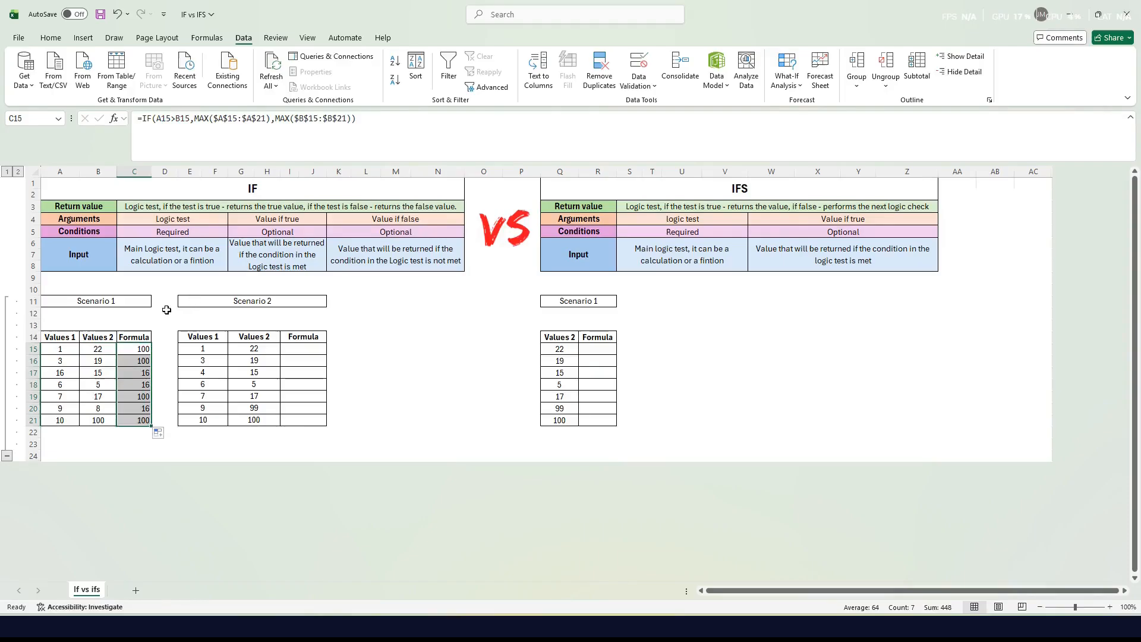
- Begin an IF formula in Scenario 2's first Formula cell, I15, with the test starting MAX($E$15:$F$21)=
left_click(297, 349)
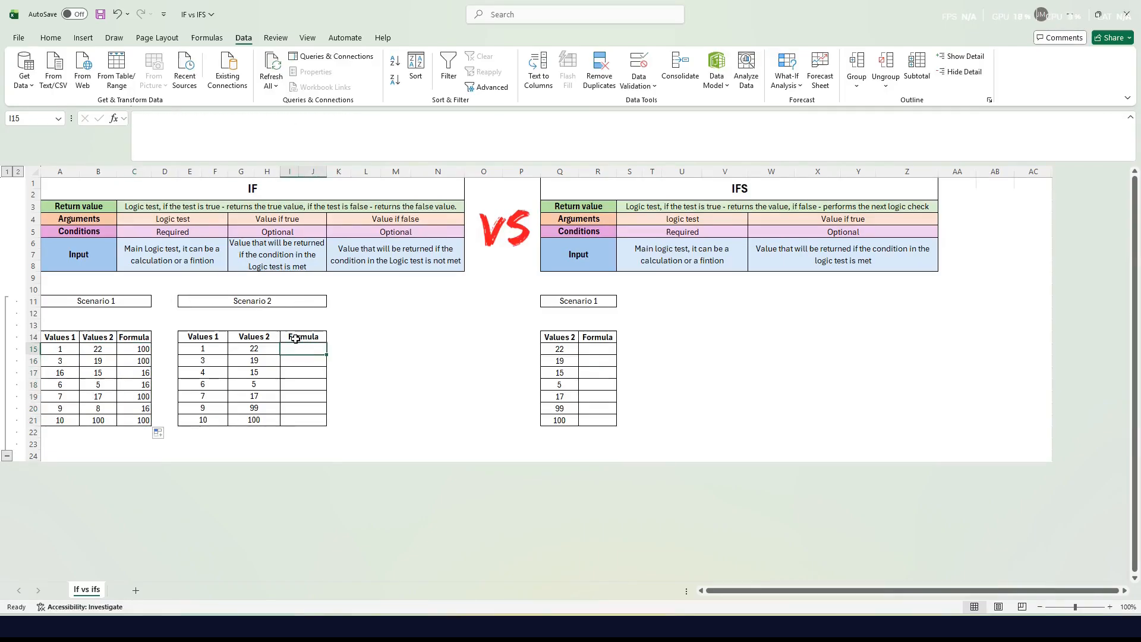
type("=IF(MAX(")
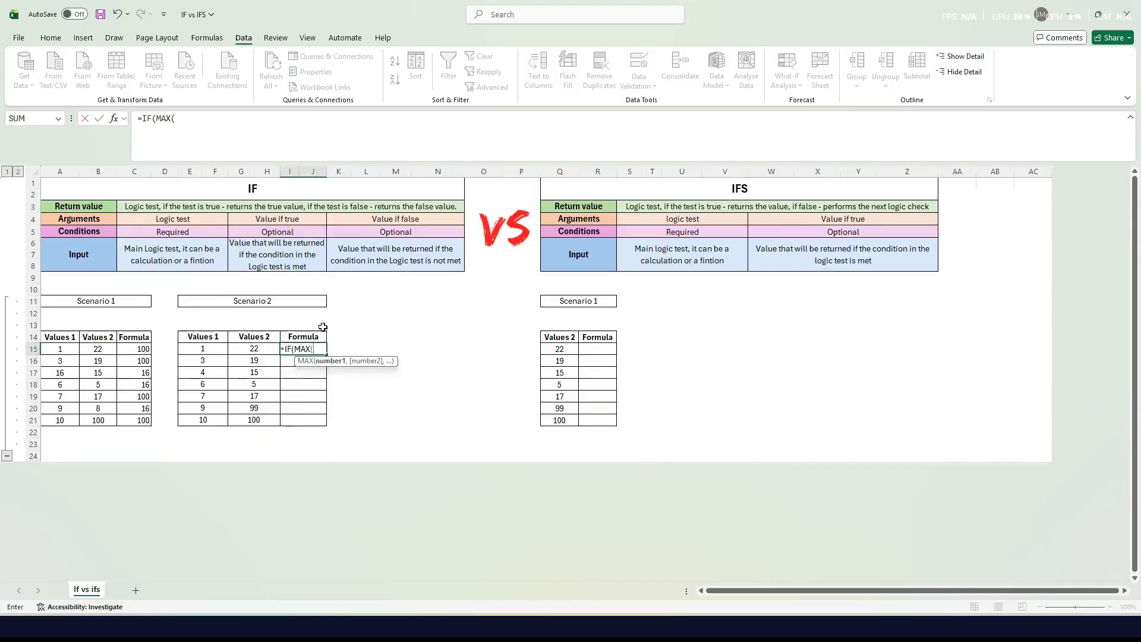
left_click_drag(203, 349, 203, 421)
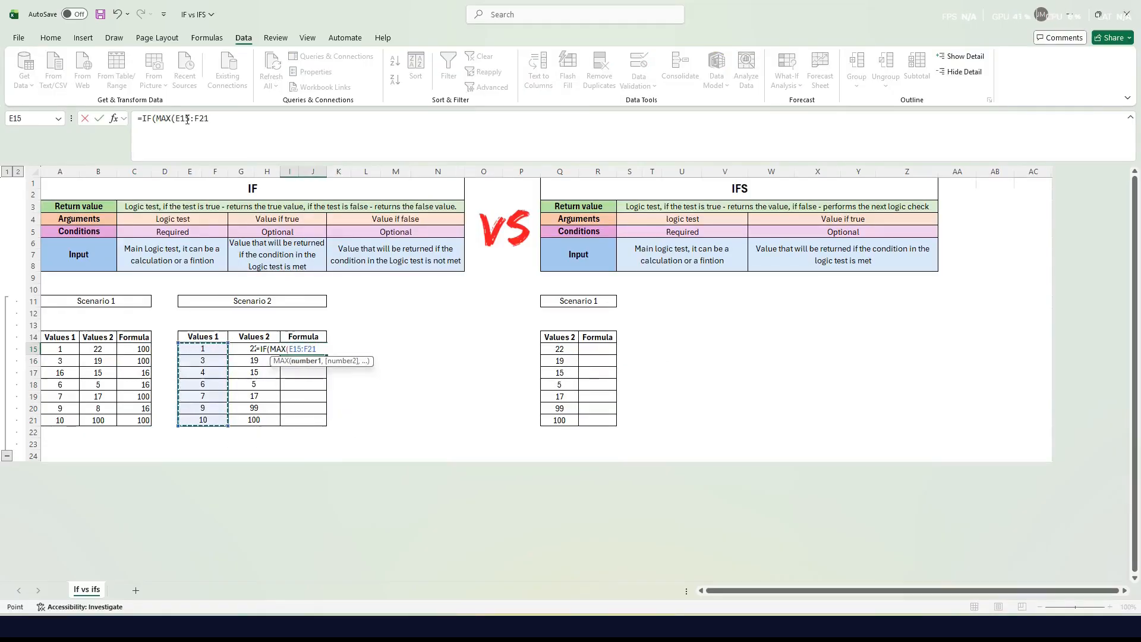
left_click(178, 119)
key("F4")
key("F4")
type(")=")
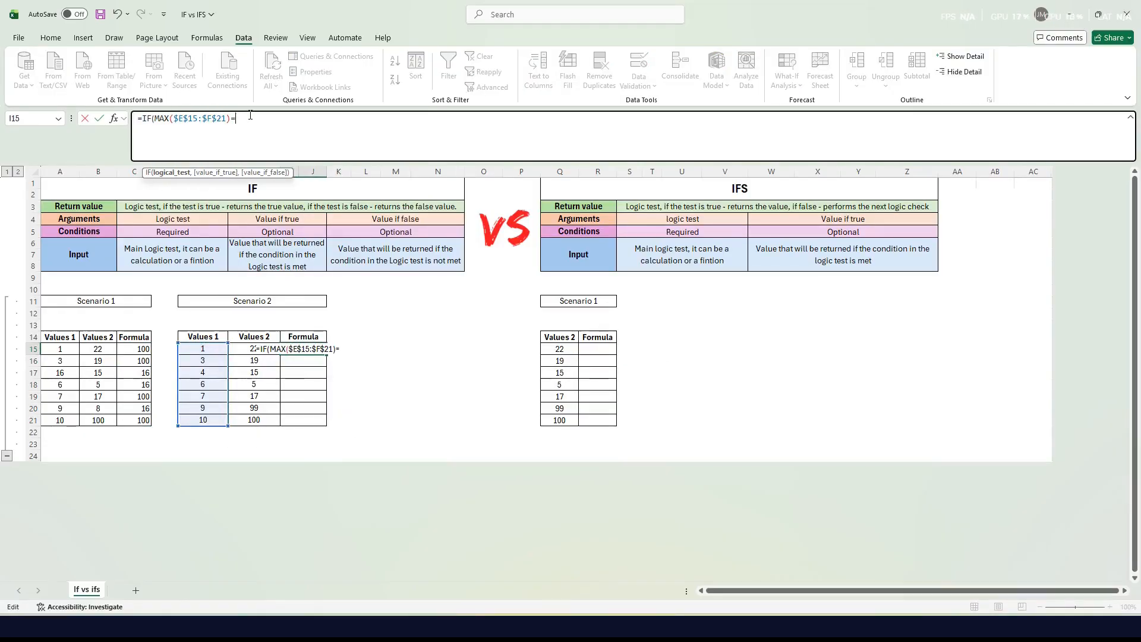
- Complete the I15 test with E15, returning "This is the maximum value" when true and "This one is not" when false
left_click(203, 349)
type(",\"This i")
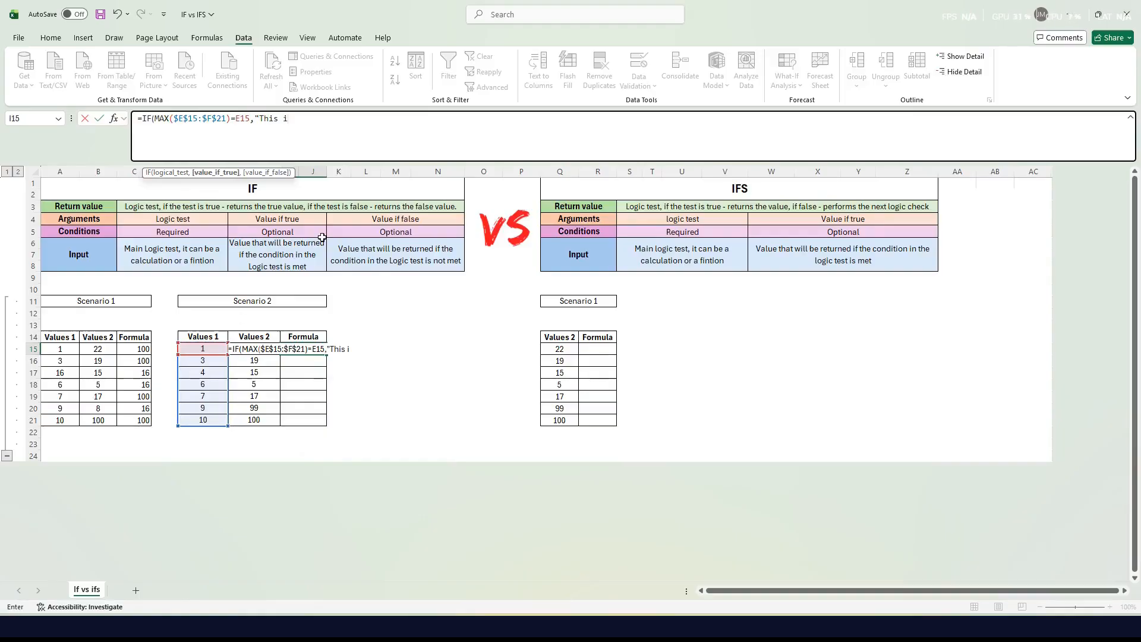
type("s the maximum va")
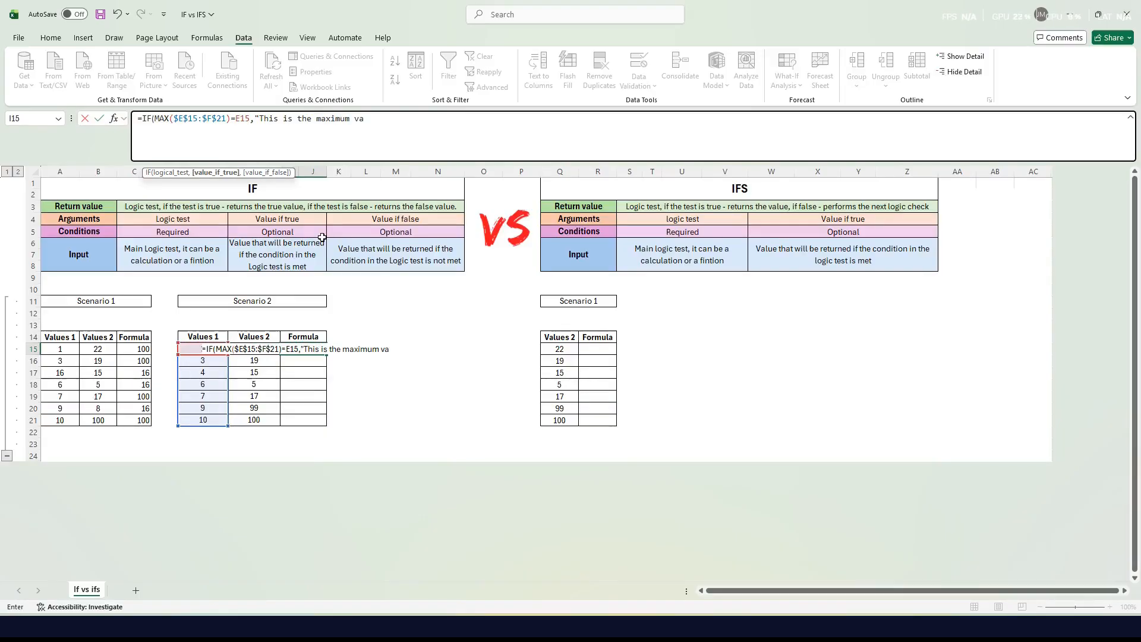
type("lue\",\"This one is not\")")
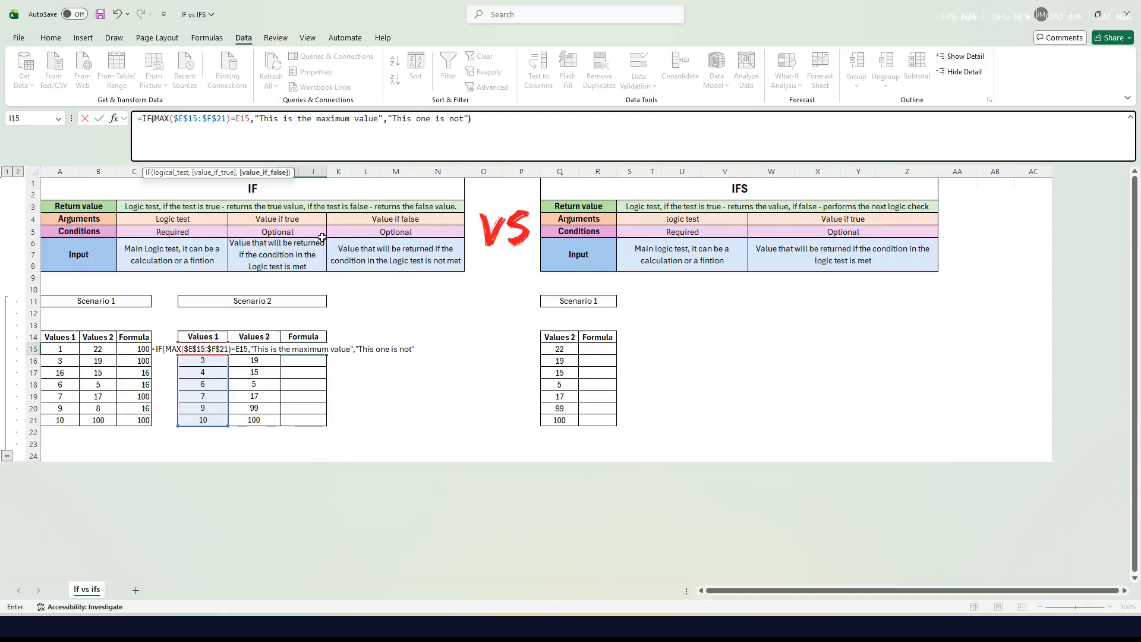
key("Return")
- Widen column J and fill the I15 formula down through I21 in Scenario 2's Formula column
left_click(324, 351)
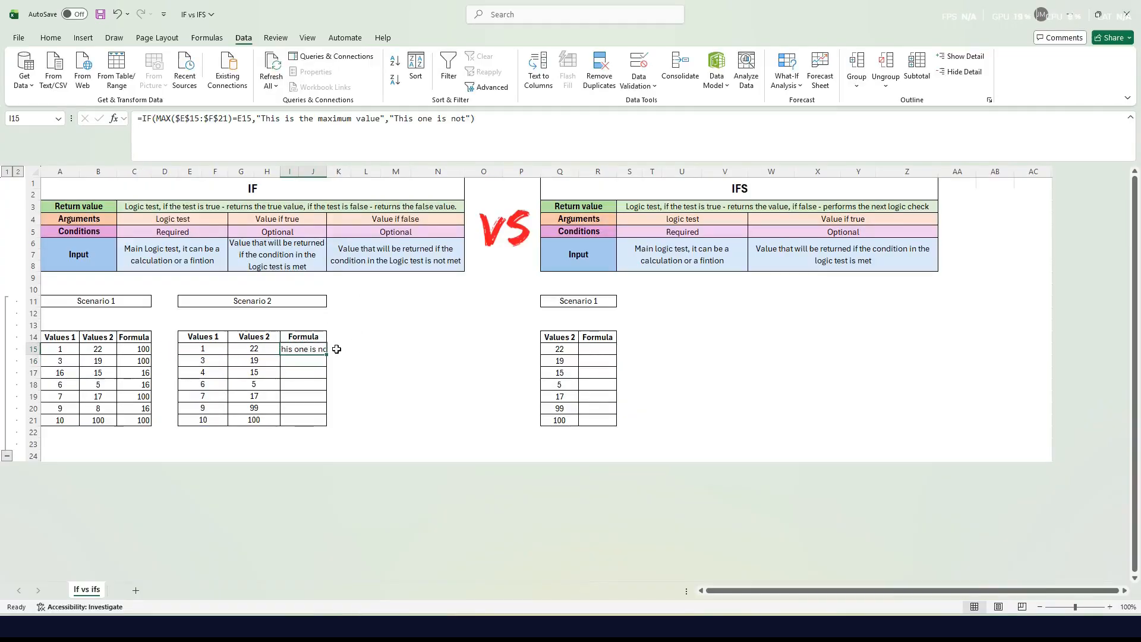
left_click_drag(327, 172, 350, 171)
double_click(349, 354)
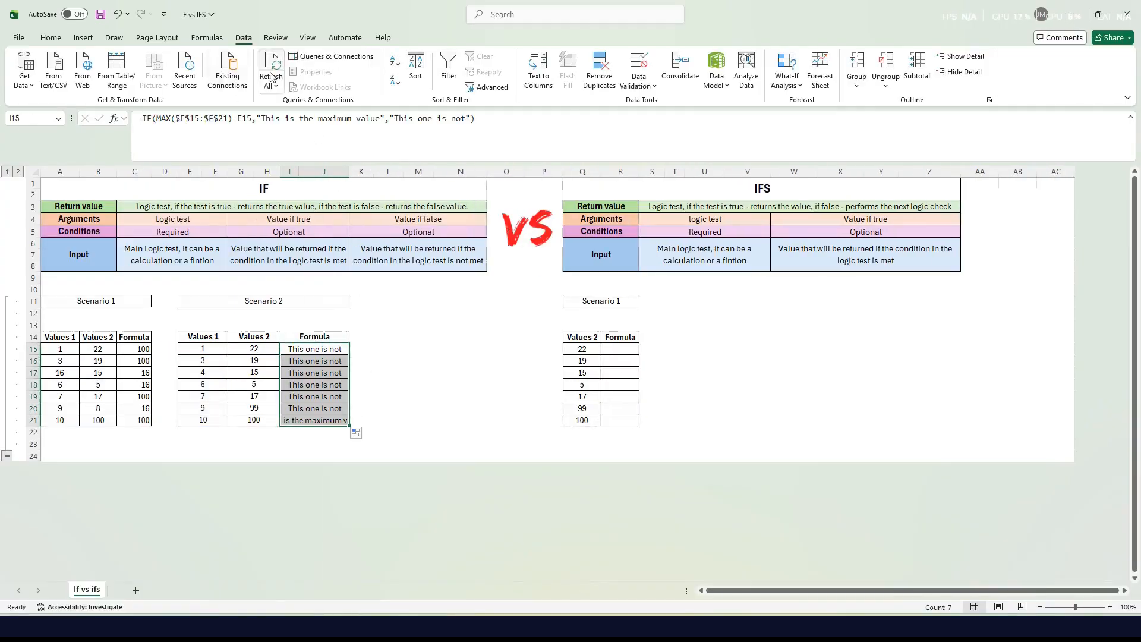
- Wrap the text in I21 so the long result fits inside the cell
left_click(51, 37)
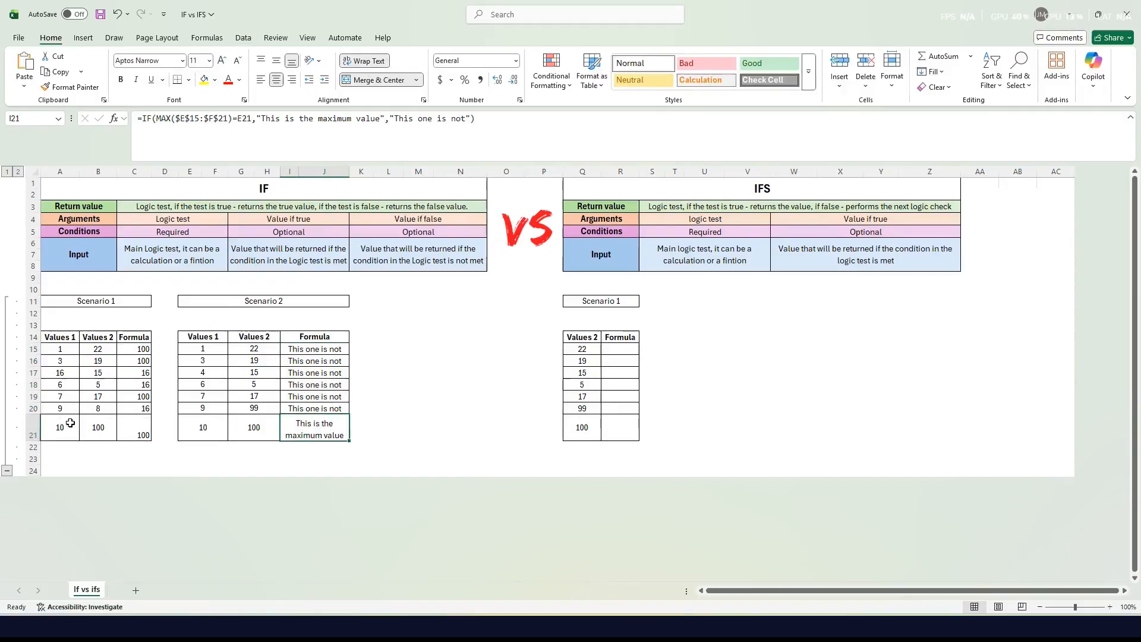
left_click(437, 420)
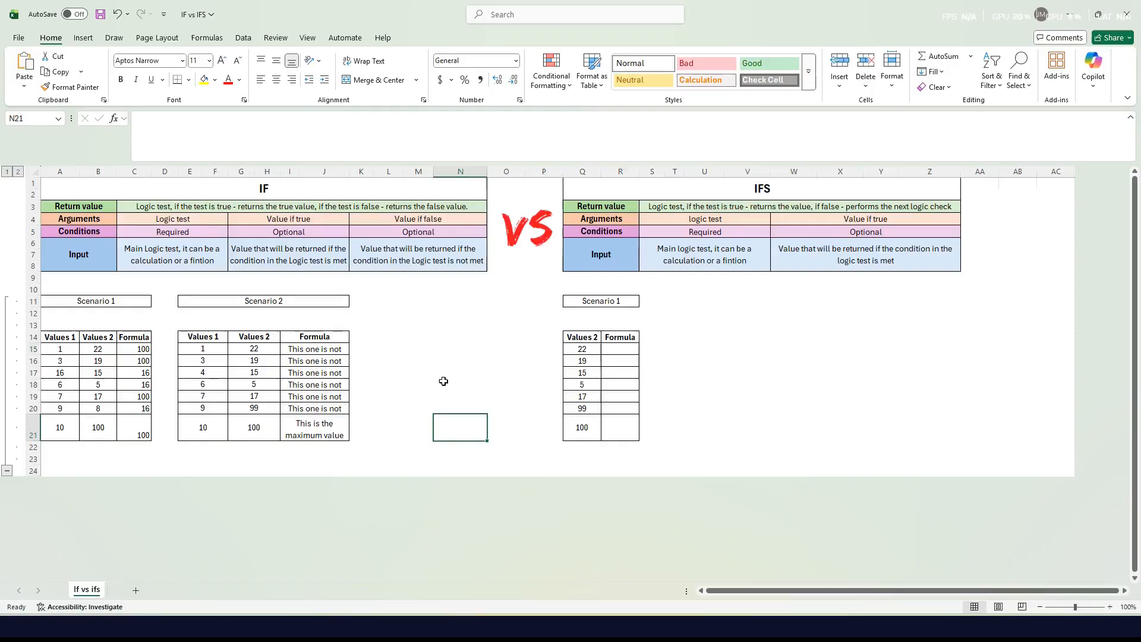
- Begin an IFS formula in R15 that returns "D" when Q15=22 and "B" when Q15=19
left_click(620, 349)
type("=ifs(")
left_click(575, 347)
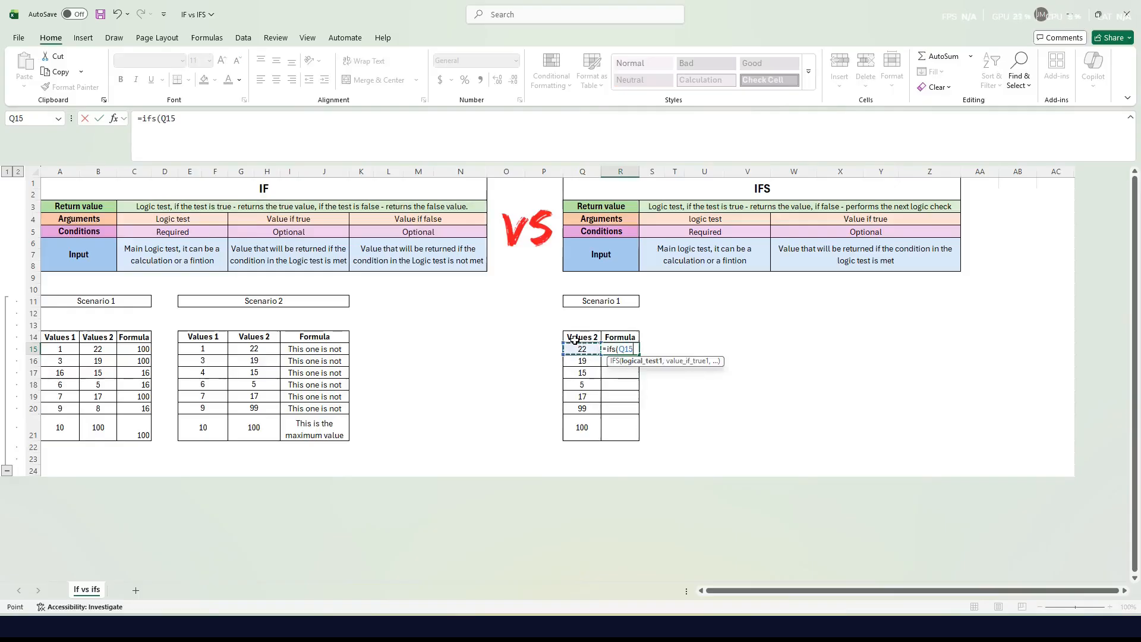
type("=22,")
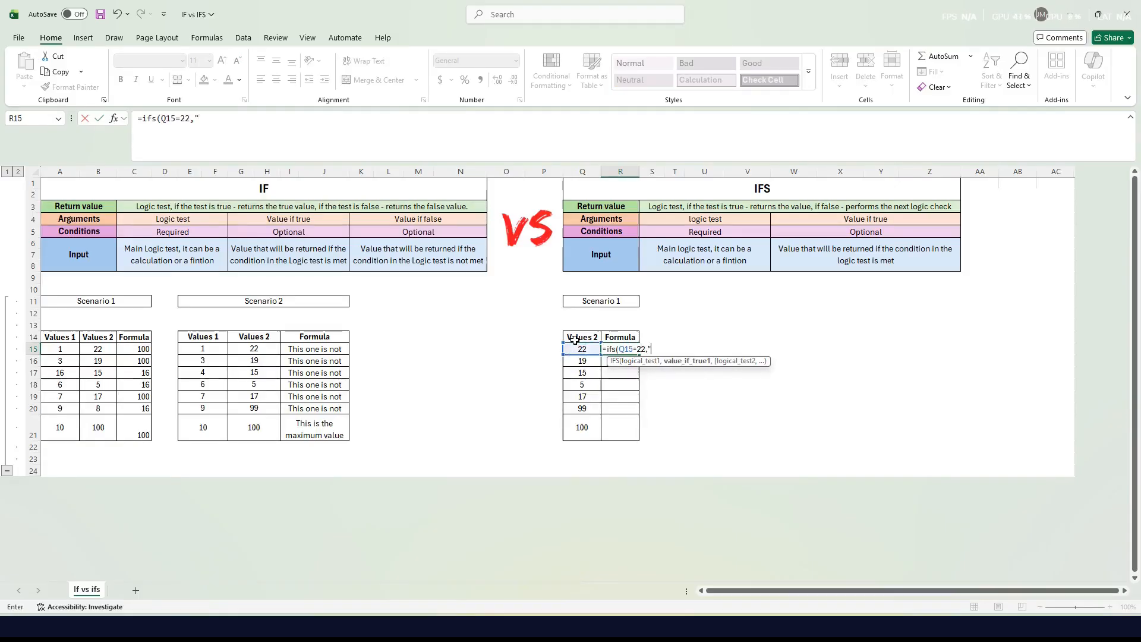
type("\"D\",")
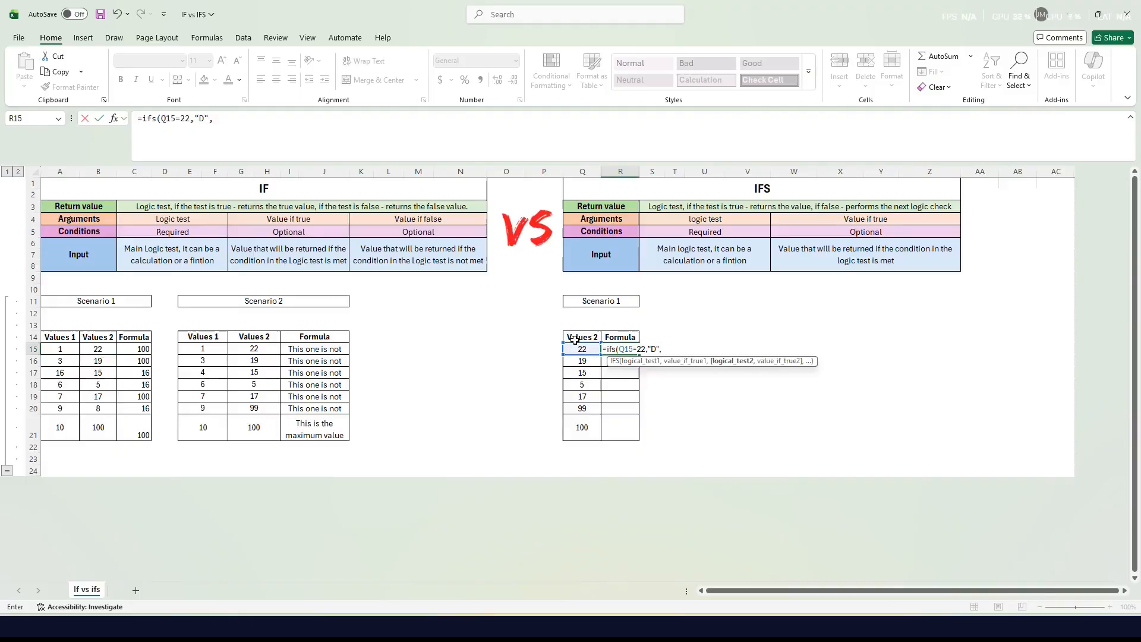
left_click(576, 348)
type("=")
type("15=19,\"B\"")
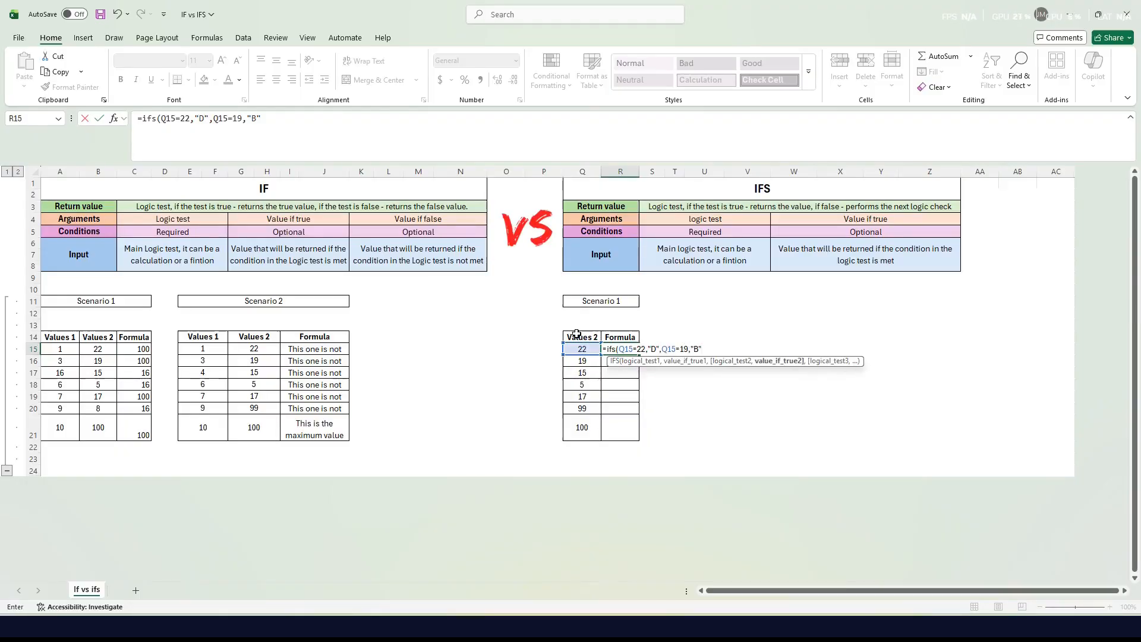
- Finish the R15 IFS formula with "A" for Q15=5 and fill it down to R21
type(",")
left_click(581, 347)
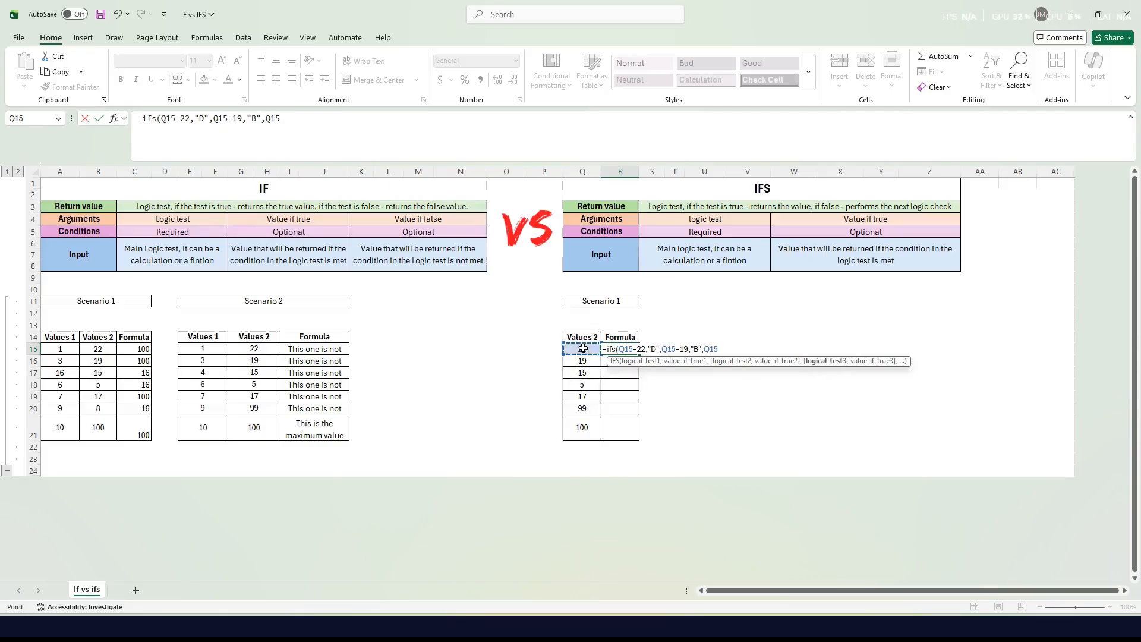
type("=5,\"A")
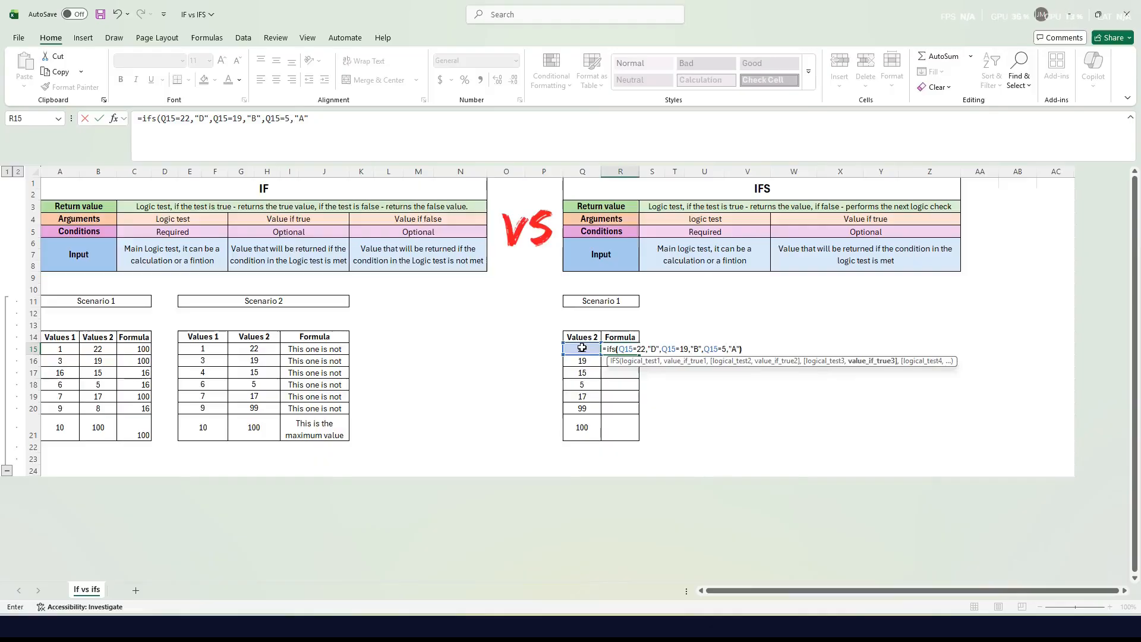
key("Return")
left_click(629, 349)
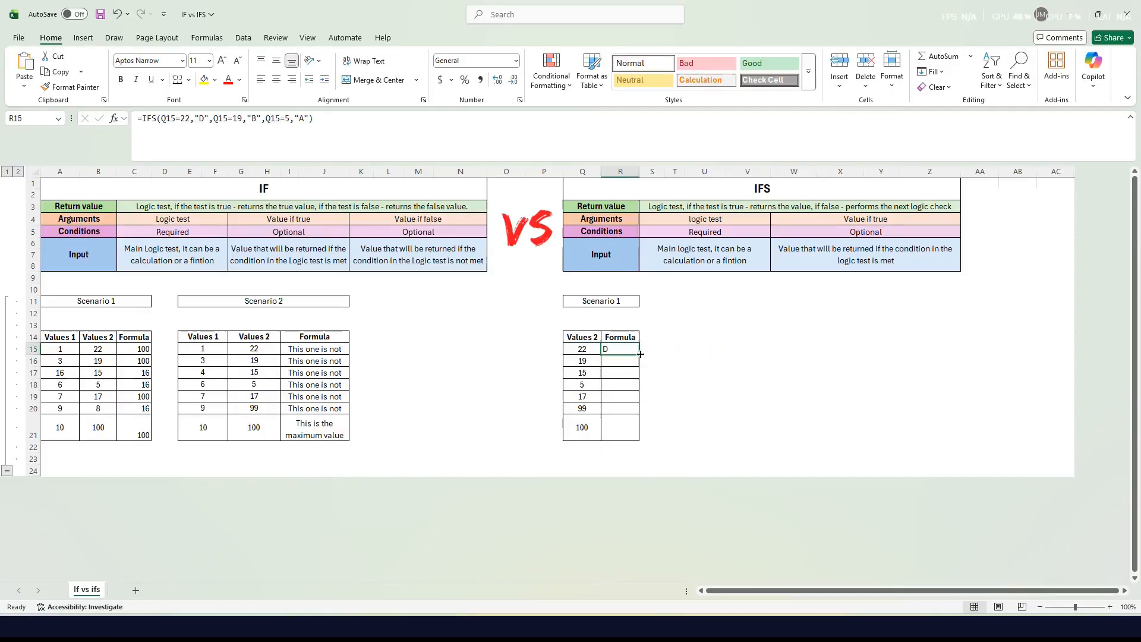
left_click_drag(640, 356, 633, 438)
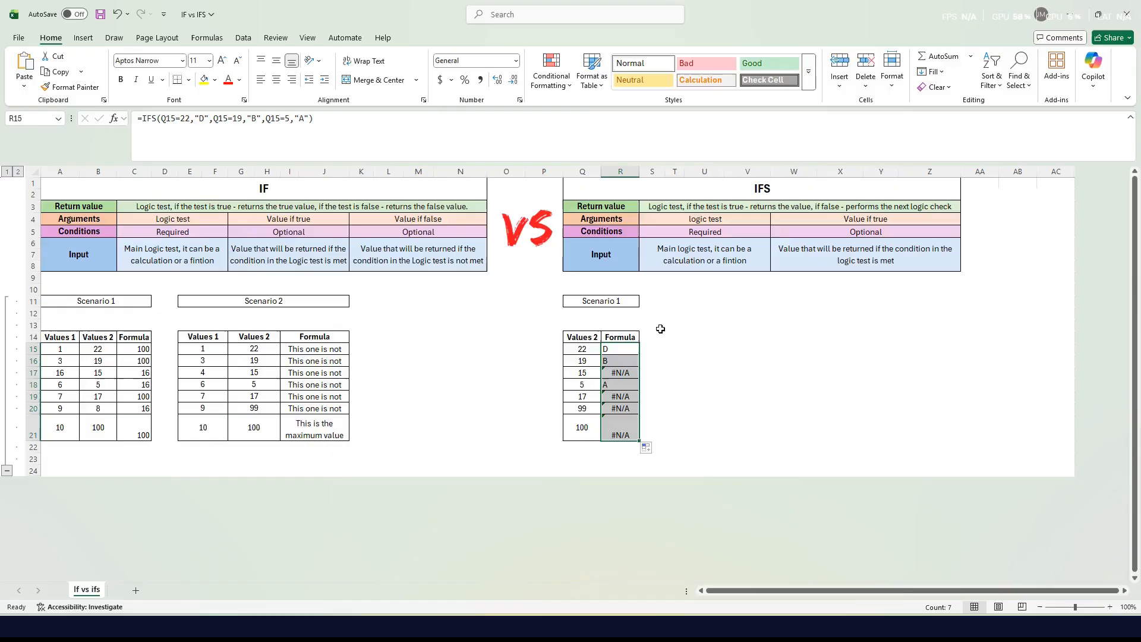
- Wrap the R15 IFS formula in IFERROR with "Not on the list" as the error value
left_click(631, 348)
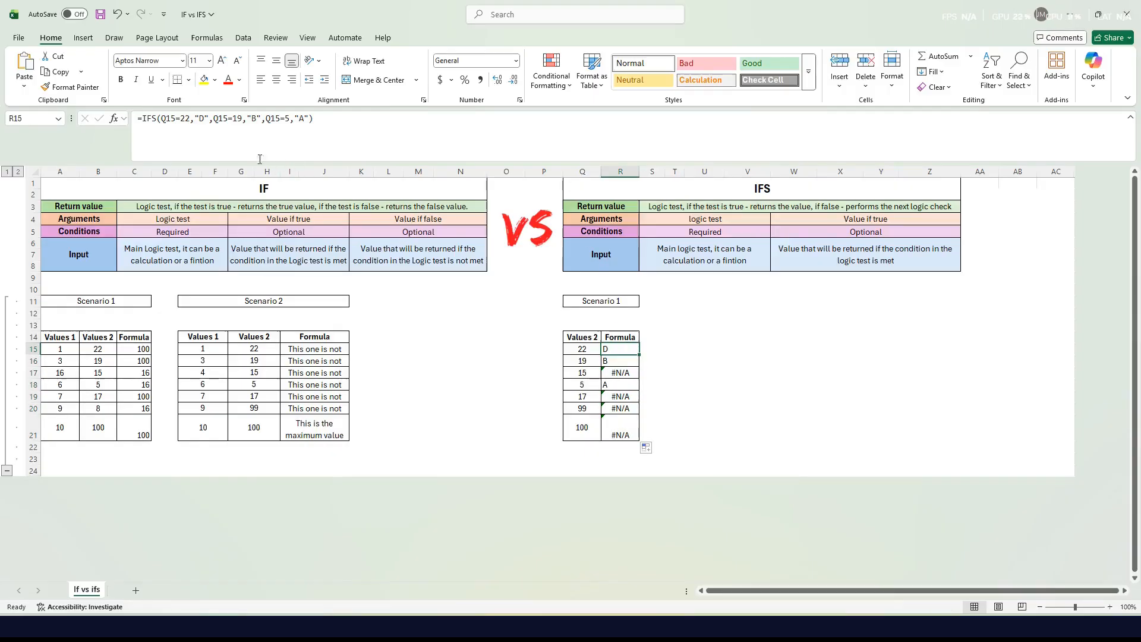
left_click(143, 117)
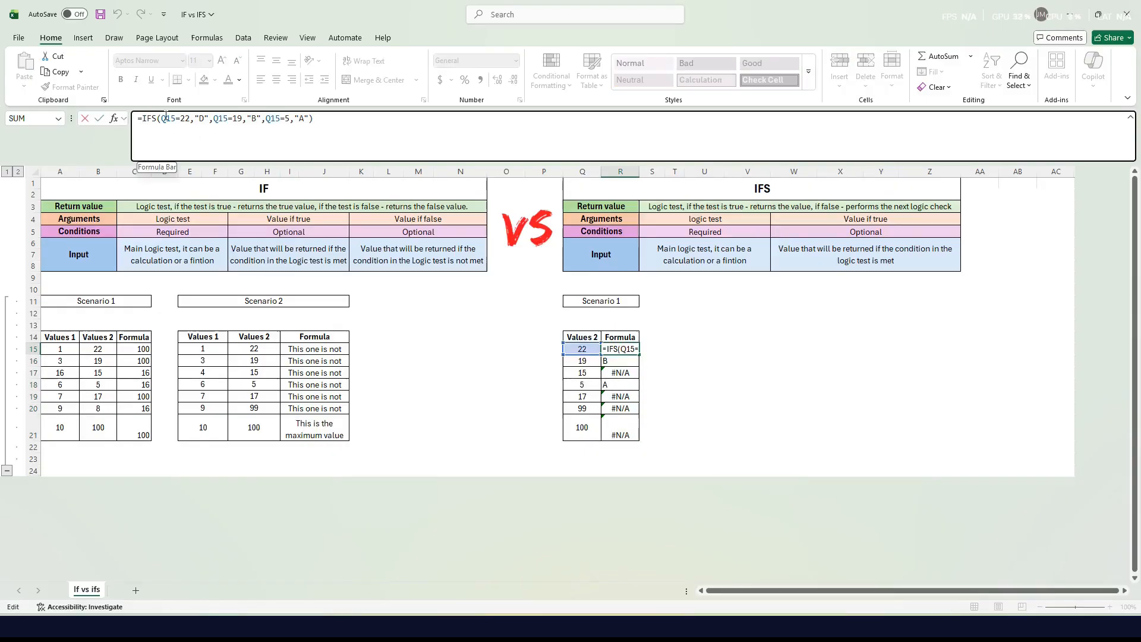
type("IFE")
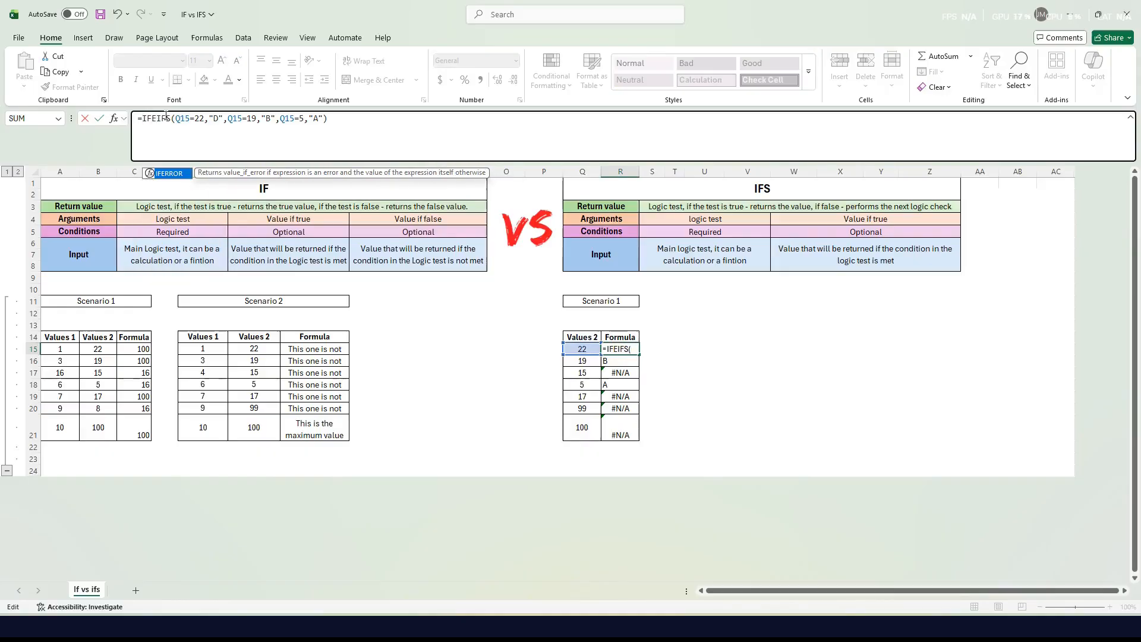
key("Tab")
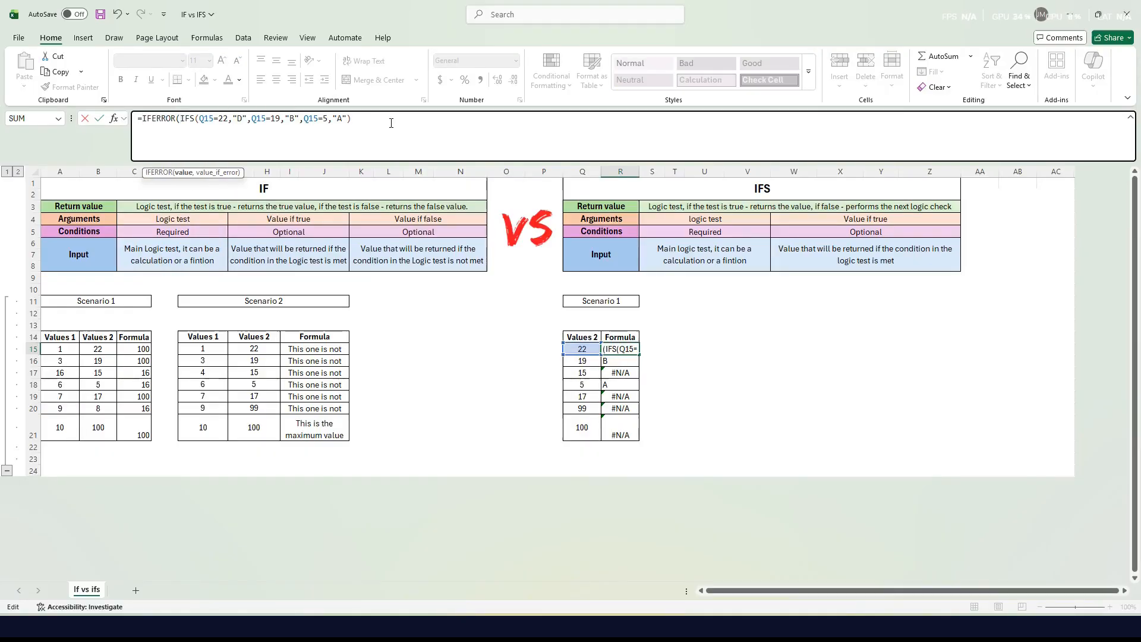
left_click(390, 121)
type(",\"Not on the list\")")
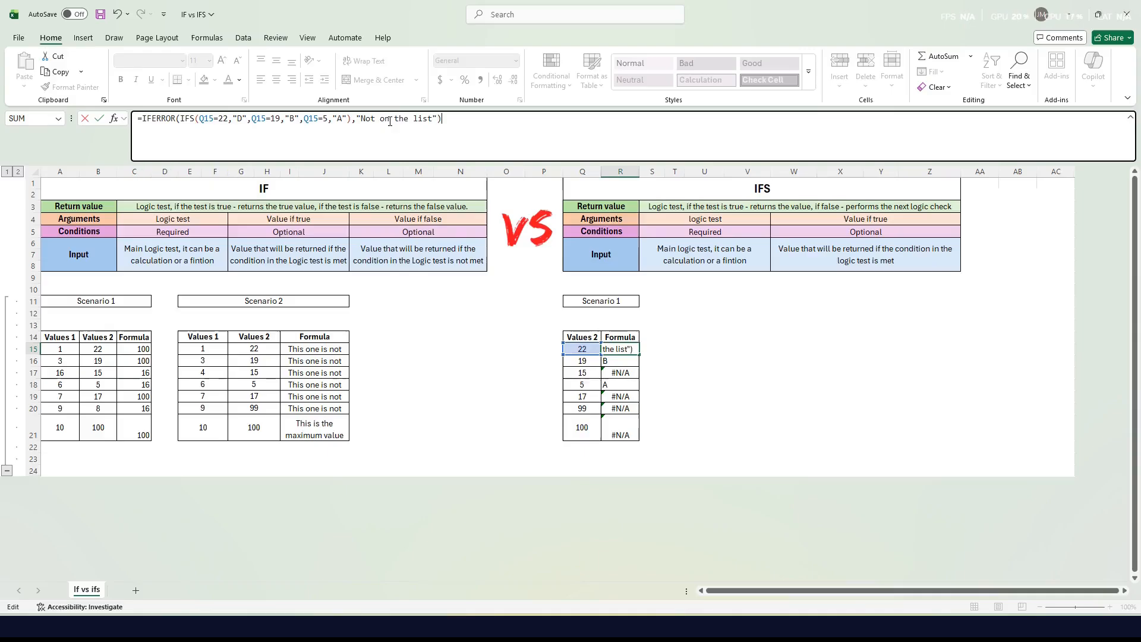
key("Return")
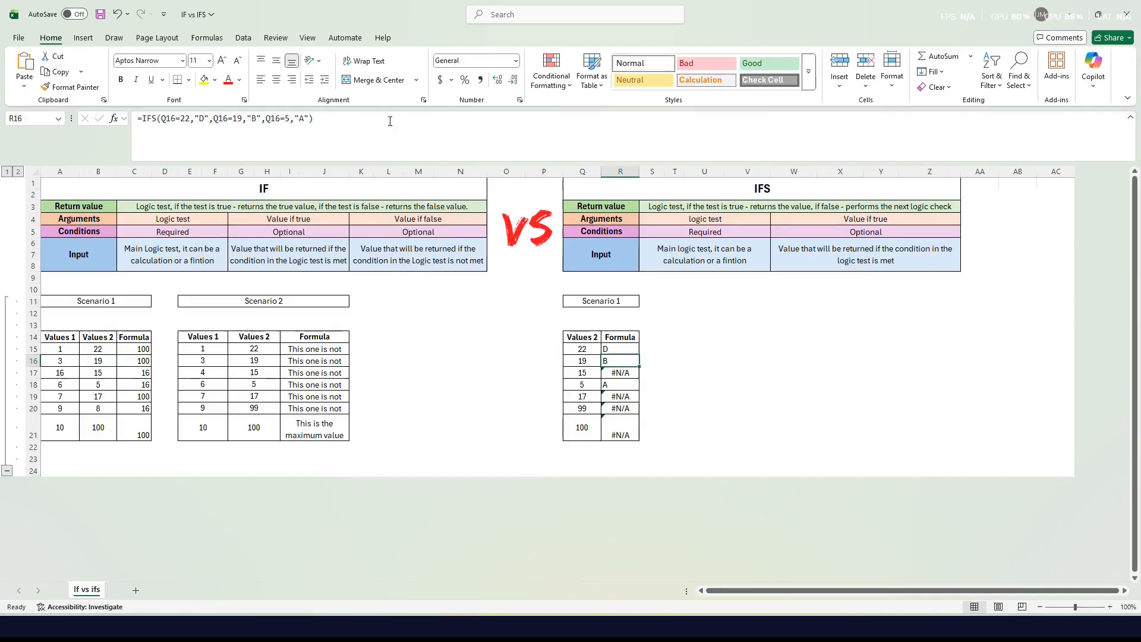
- Fill the IFERROR formula from R15 down to R21
left_click(622, 349)
left_click_drag(641, 355, 641, 439)
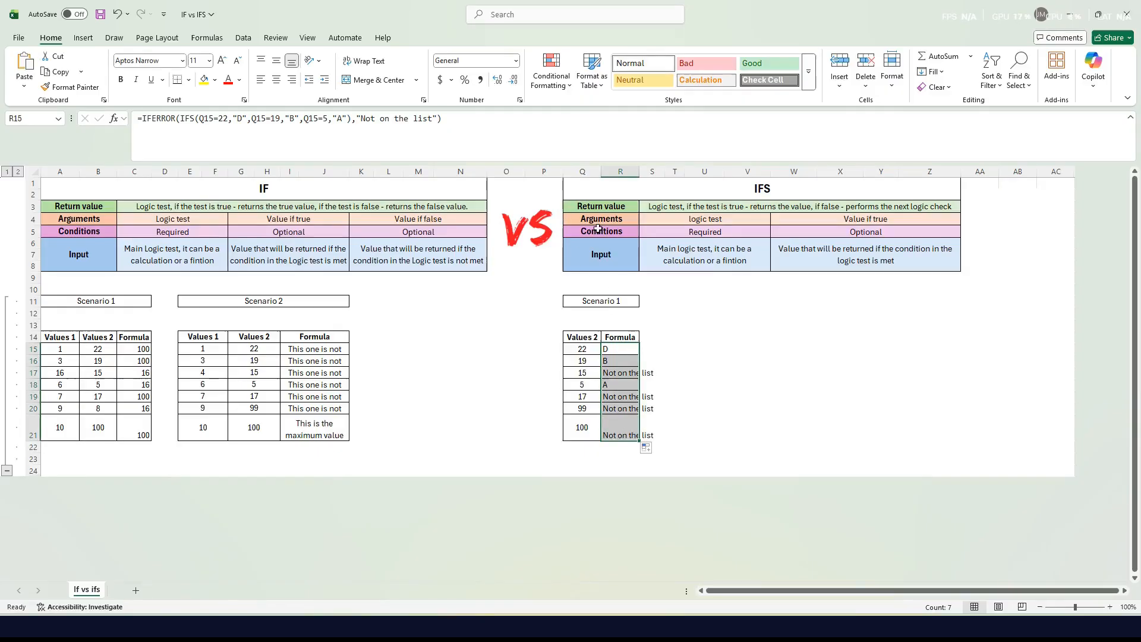
left_click(625, 335)
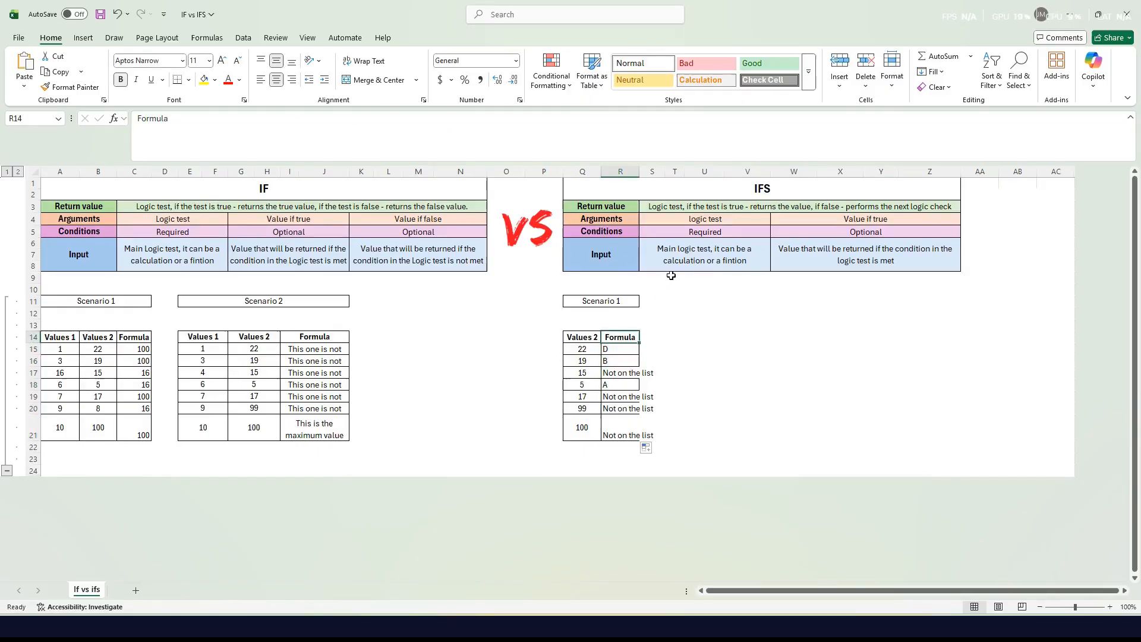